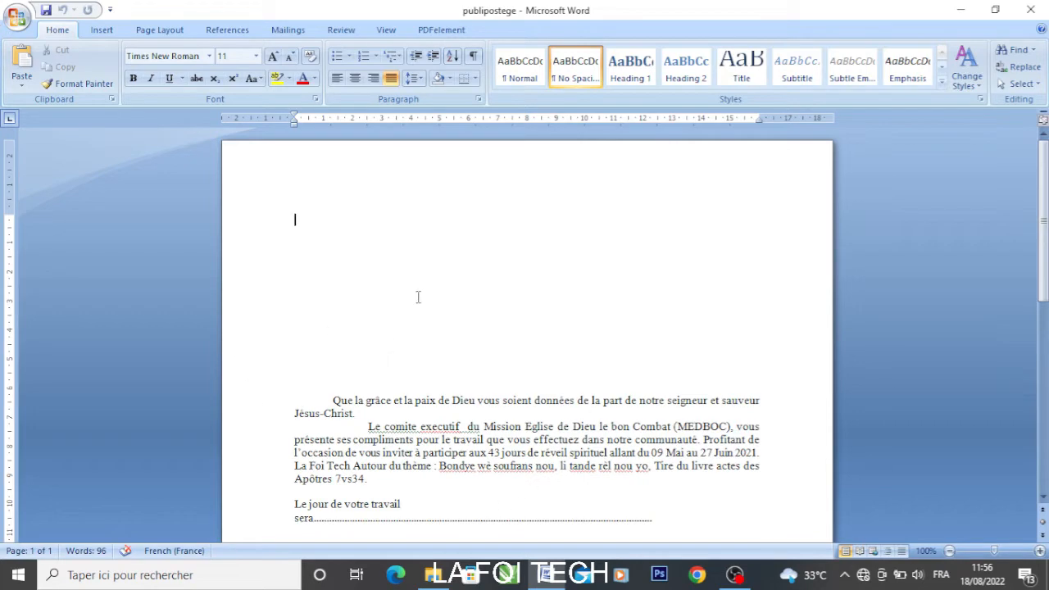
Make the document a Letters mail merge and show the Select Recipients choices
scroll(553, 356, down, 10)
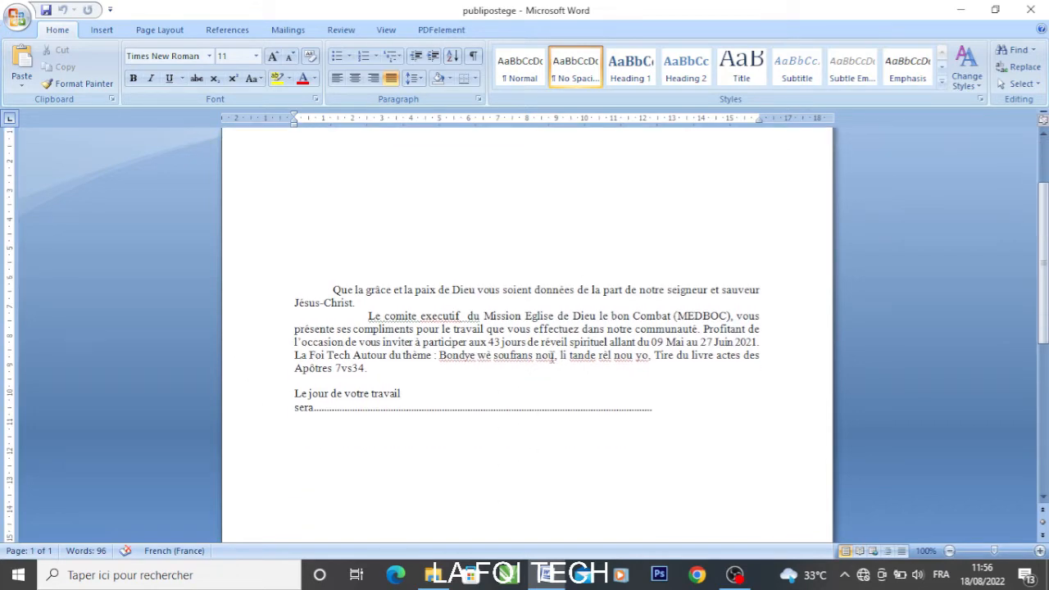
scroll(551, 356, up, 10)
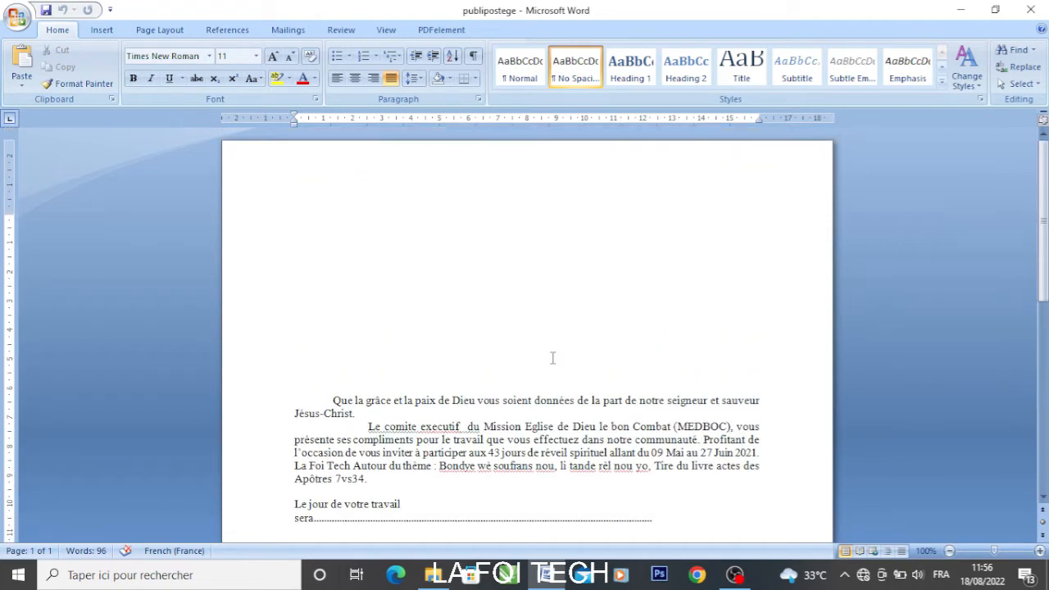
scroll(554, 358, down, 5)
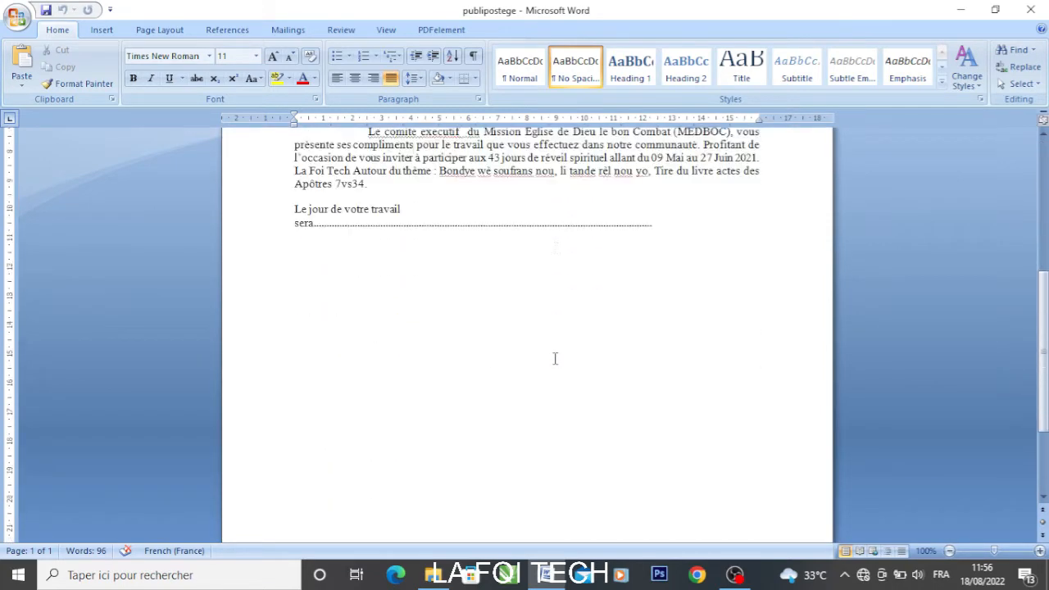
scroll(554, 358, up, 5)
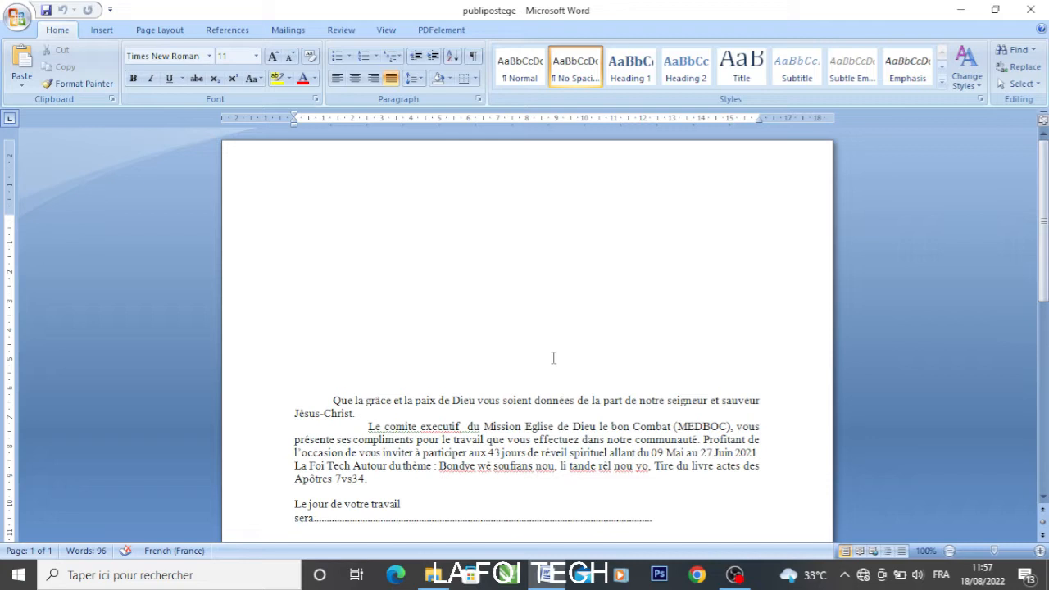
click(280, 33)
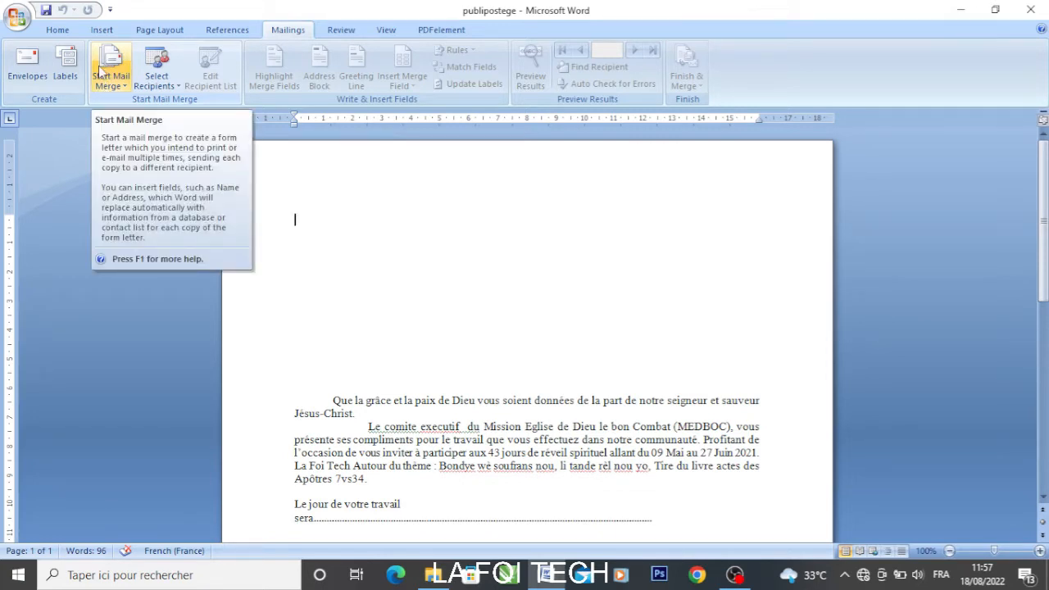
click(100, 72)
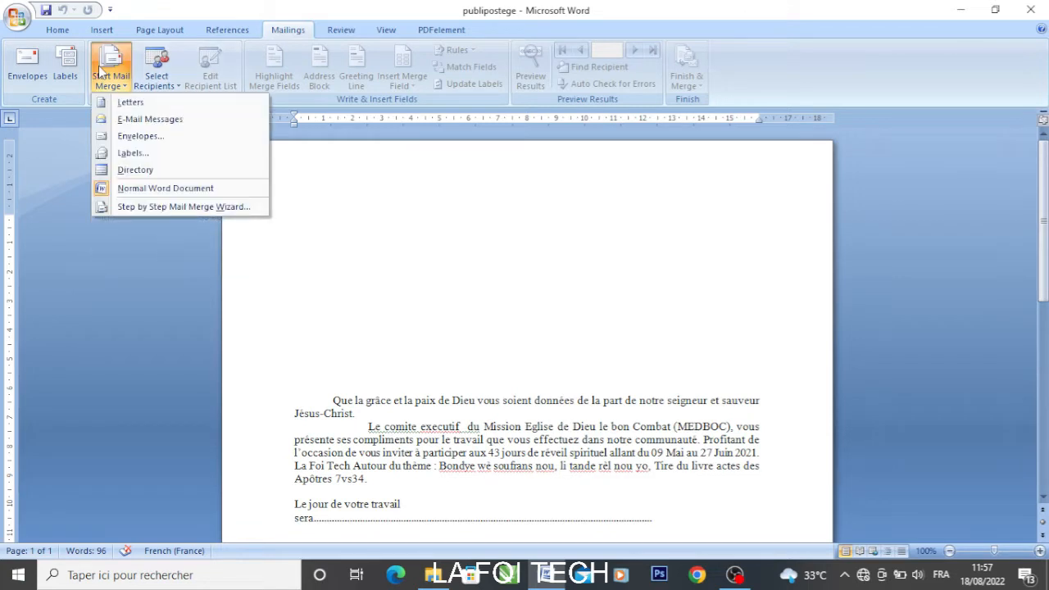
click(155, 106)
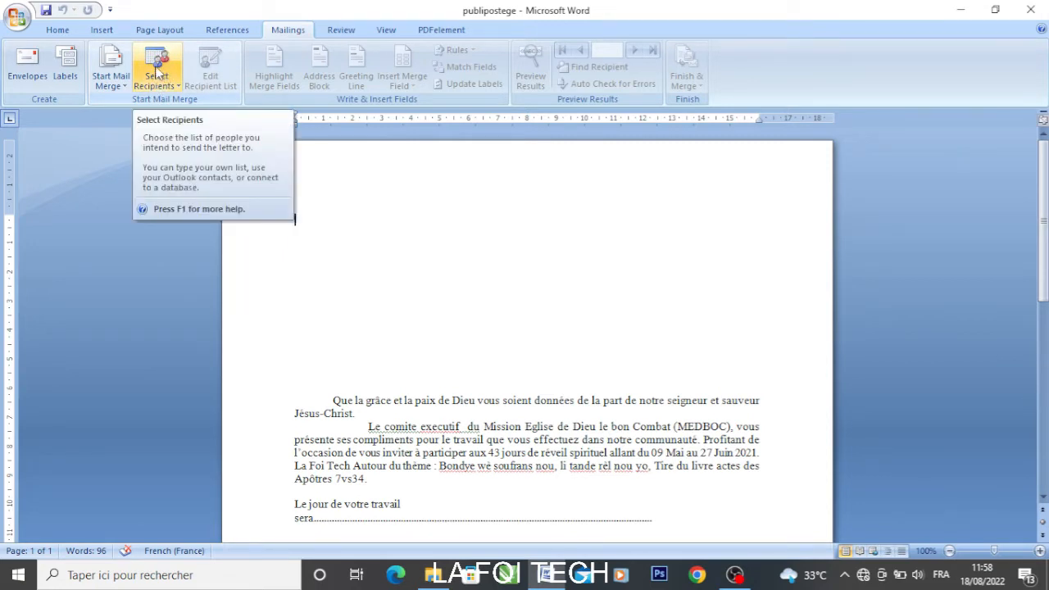
click(155, 74)
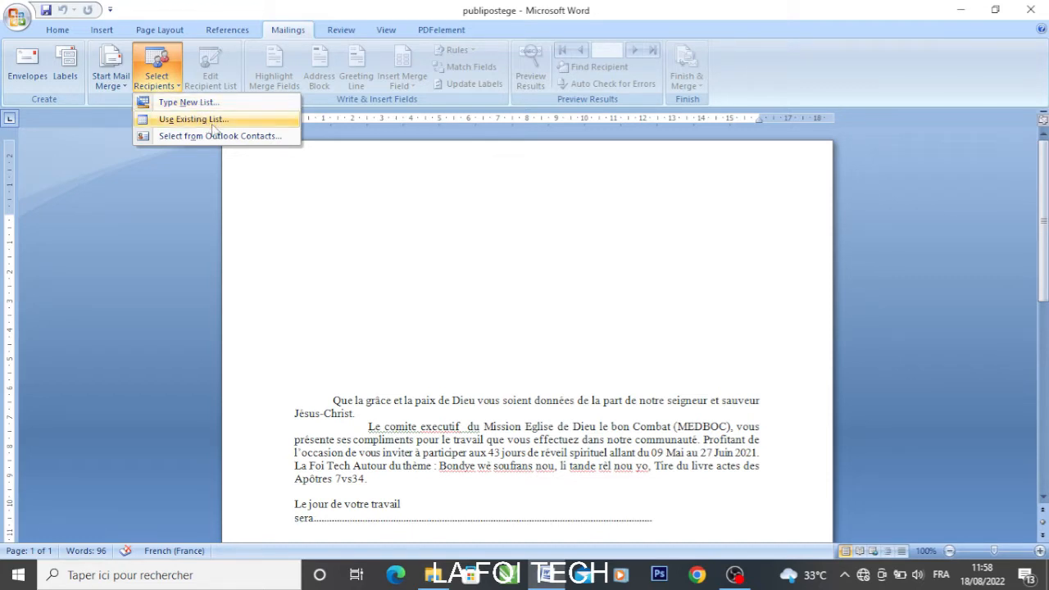
Choose Type New List to build a recipient list from scratch
click(204, 105)
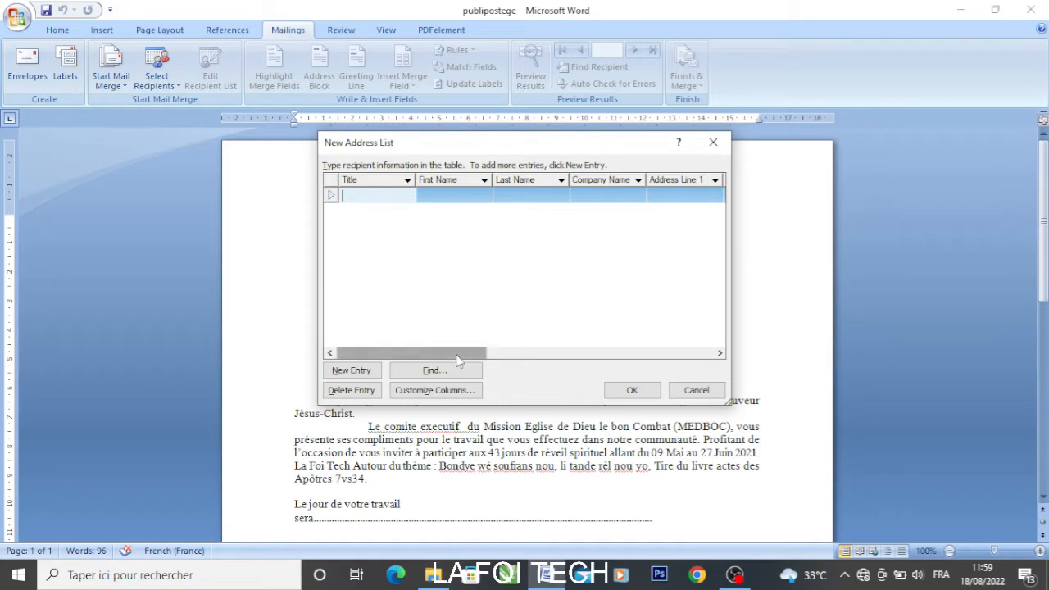
drag(455, 354, 532, 358)
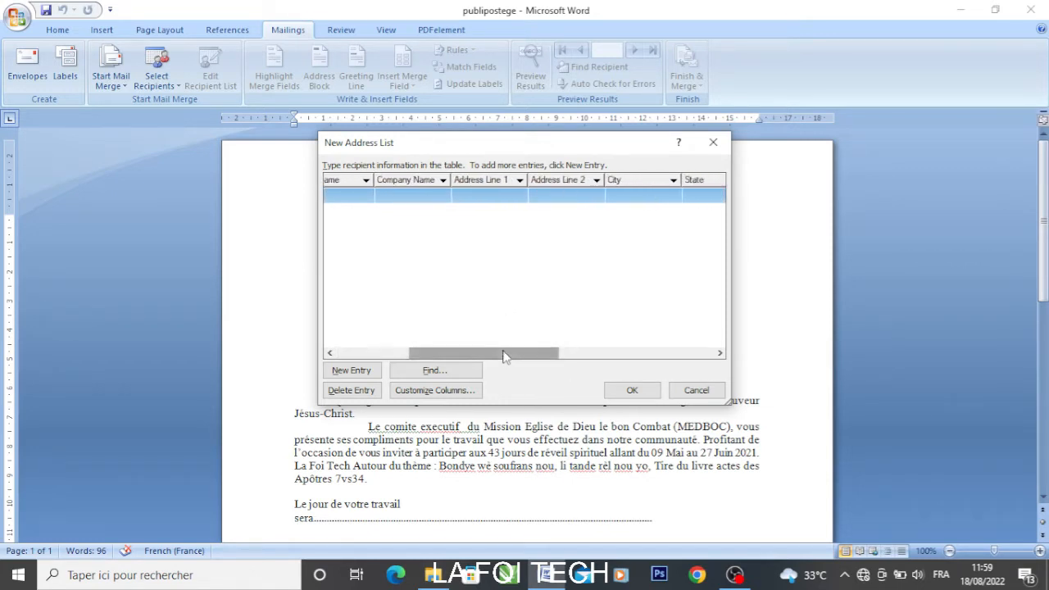
drag(498, 353, 549, 351)
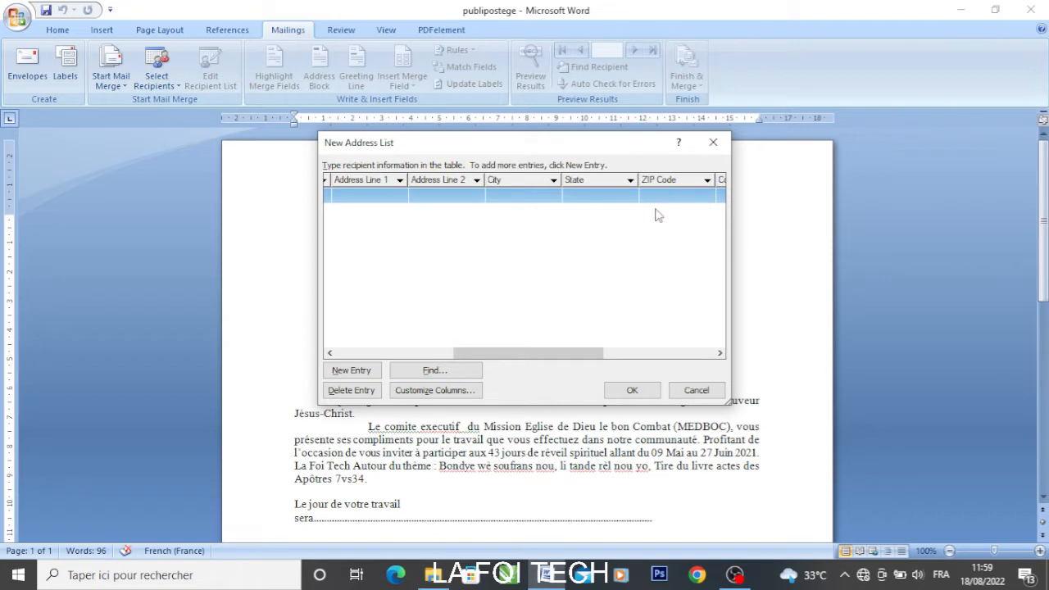
drag(527, 357, 578, 354)
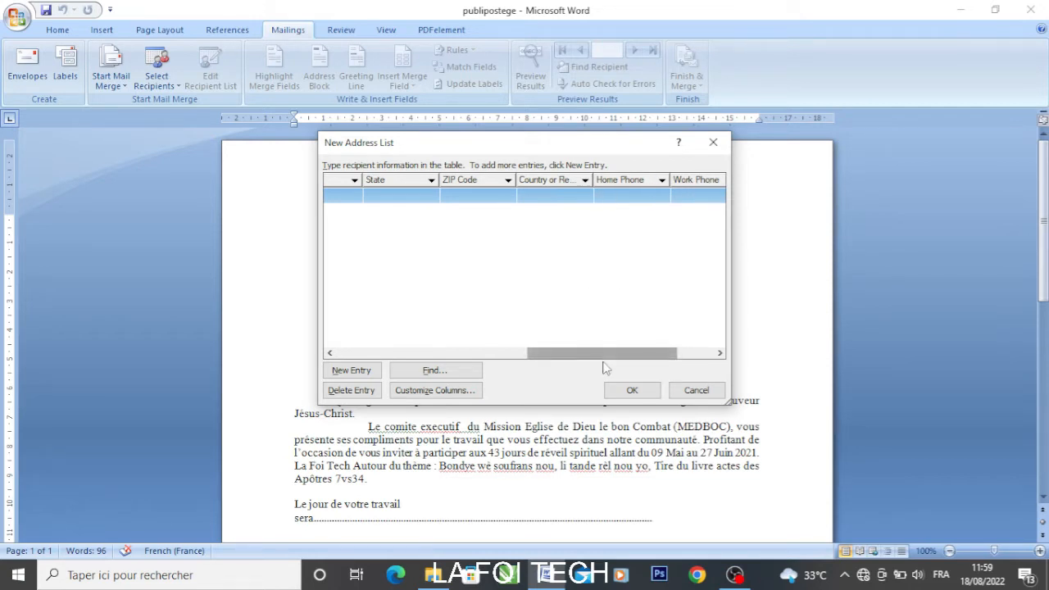
drag(603, 354, 386, 368)
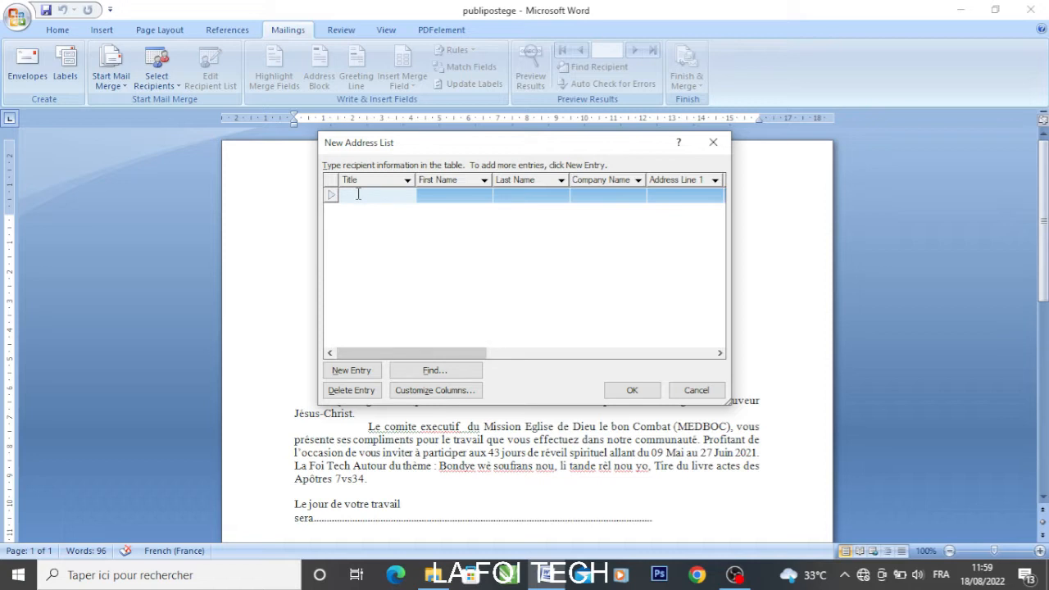
Enter the first recipient's title Mr., first and last name, and company La Foi TEch
text(Mr.)
key(Tab)
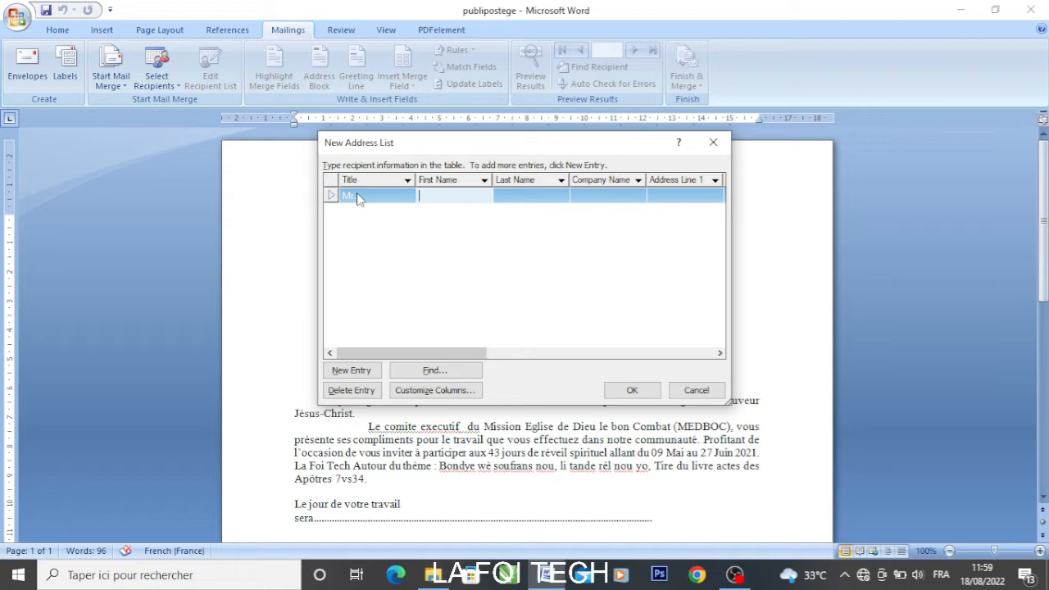
key(Tab)
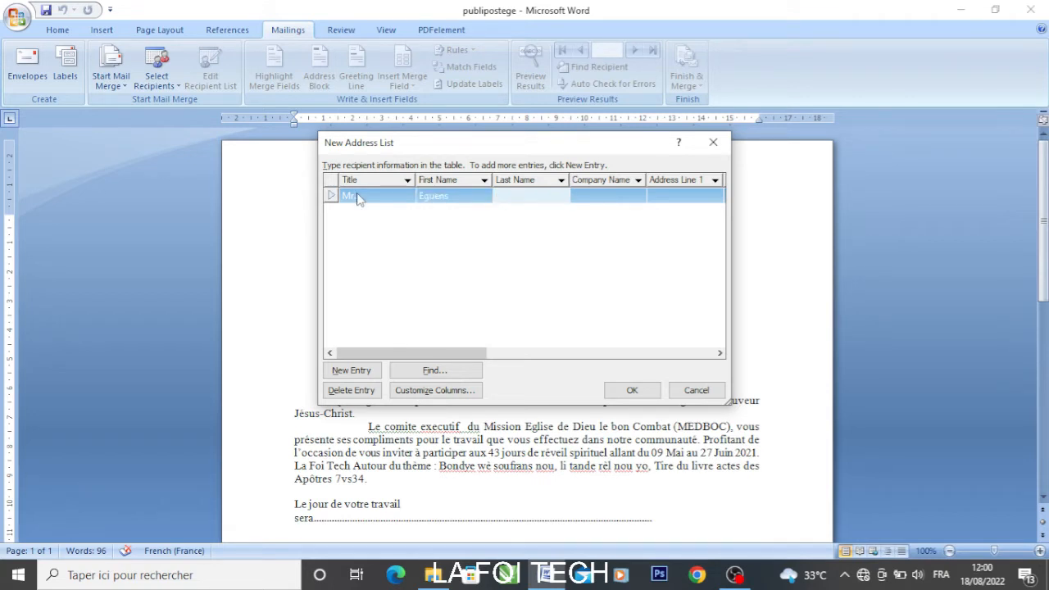
key(Tab)
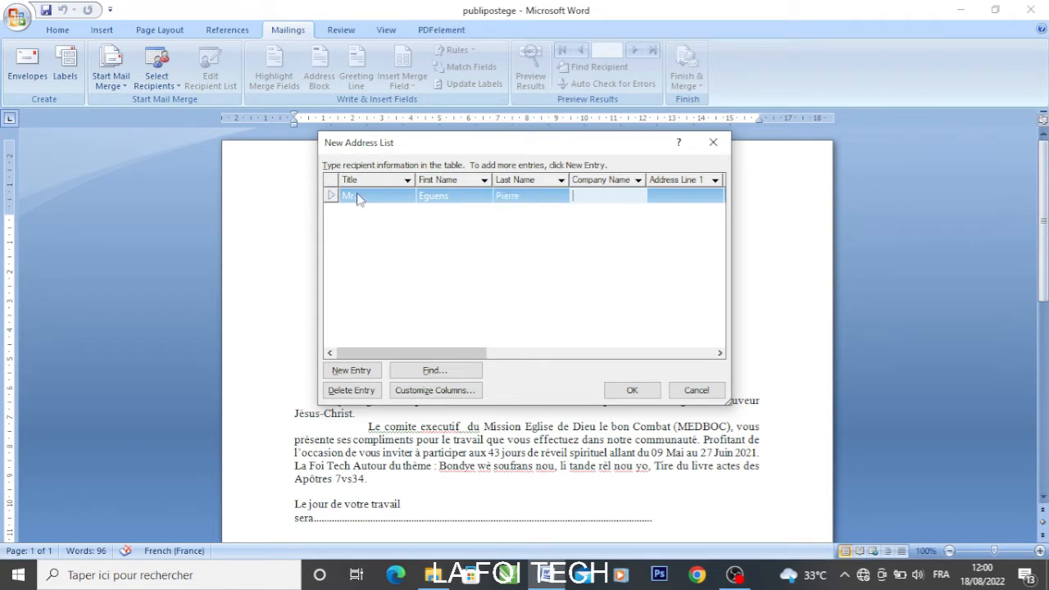
text(La Foi TEch)
key(Tab)
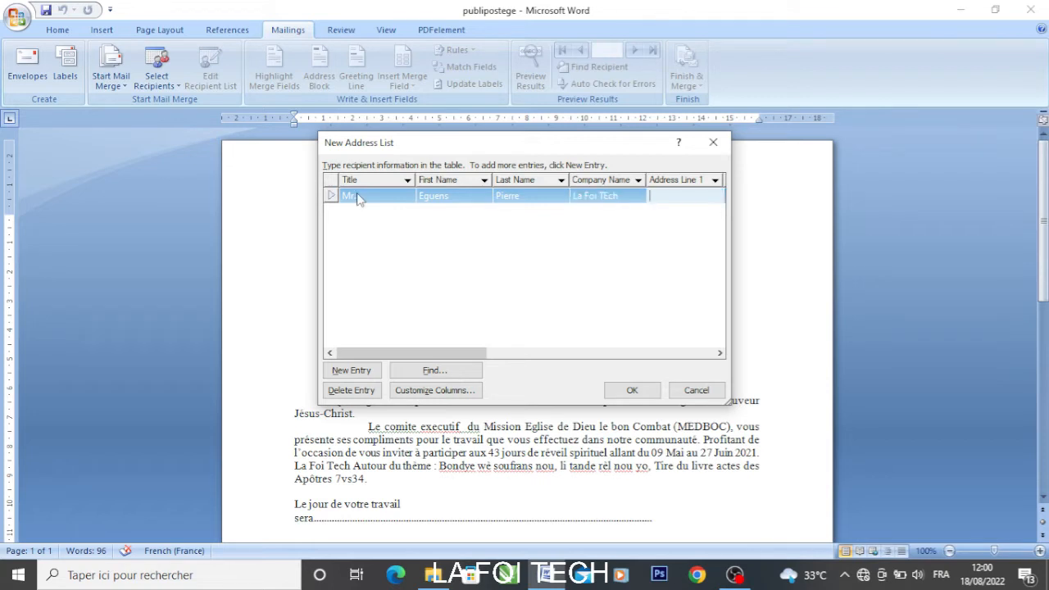
Fill in the first recipient's street, city, state, ZIP code and country Haiti, skipping the phone fields
text(rue baba)
key(Tab)
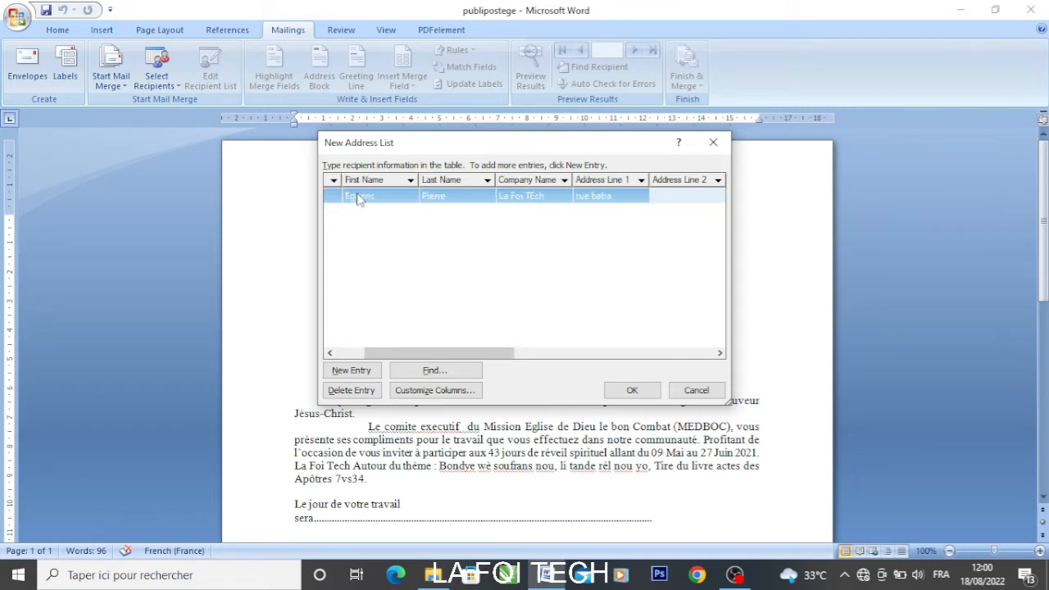
key(Tab)
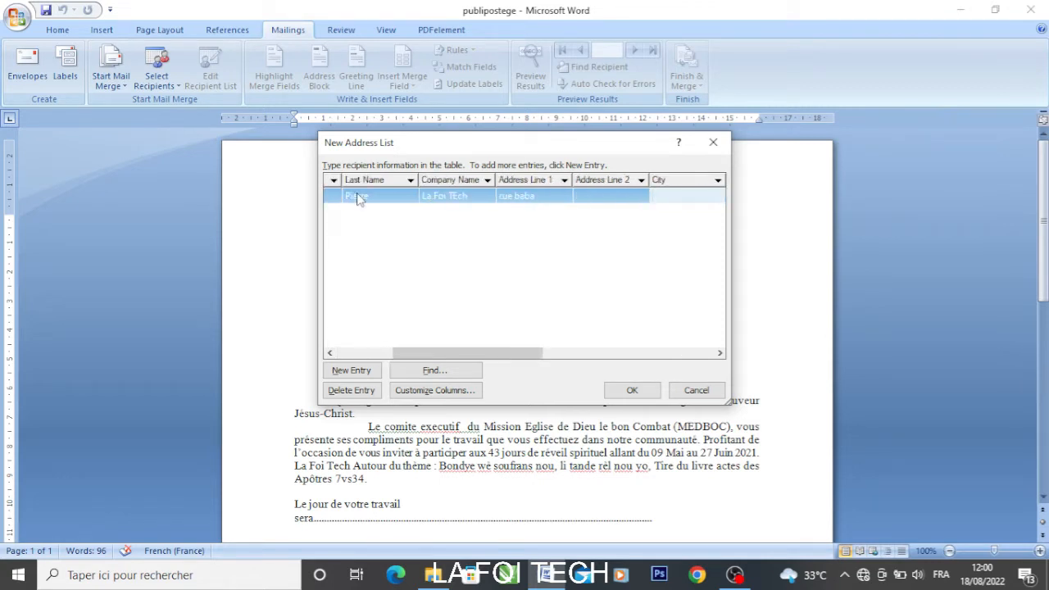
text(Port-auPrince)
key(Tab)
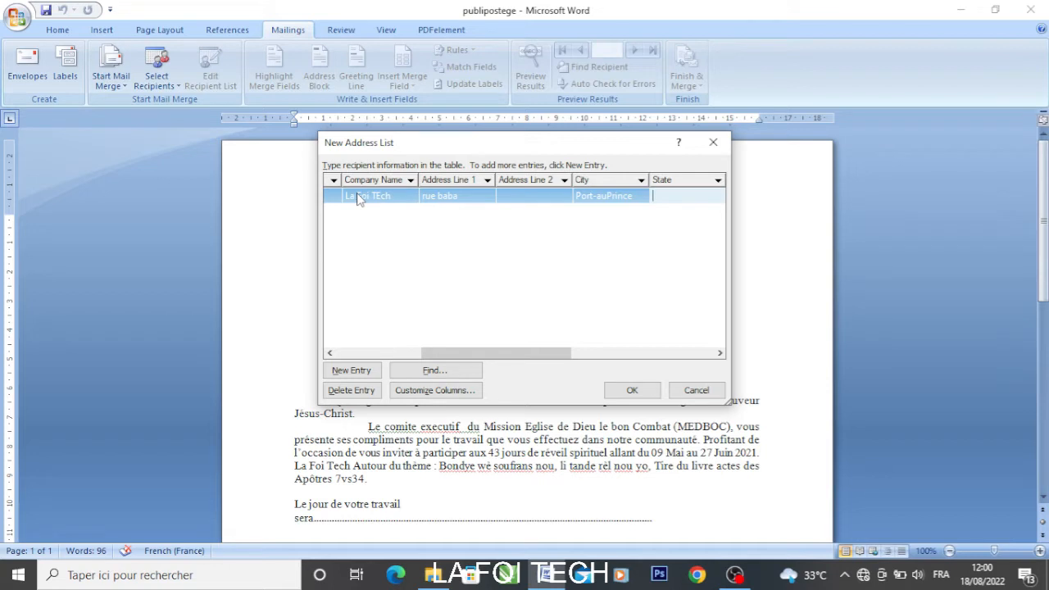
text(ouest)
key(Tab)
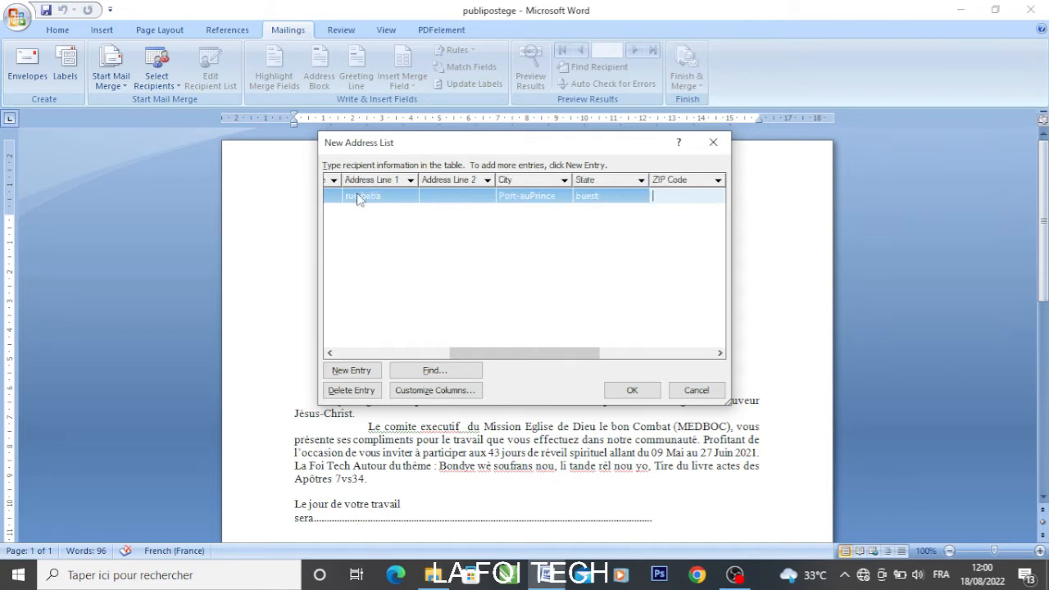
text(466577)
key(Tab)
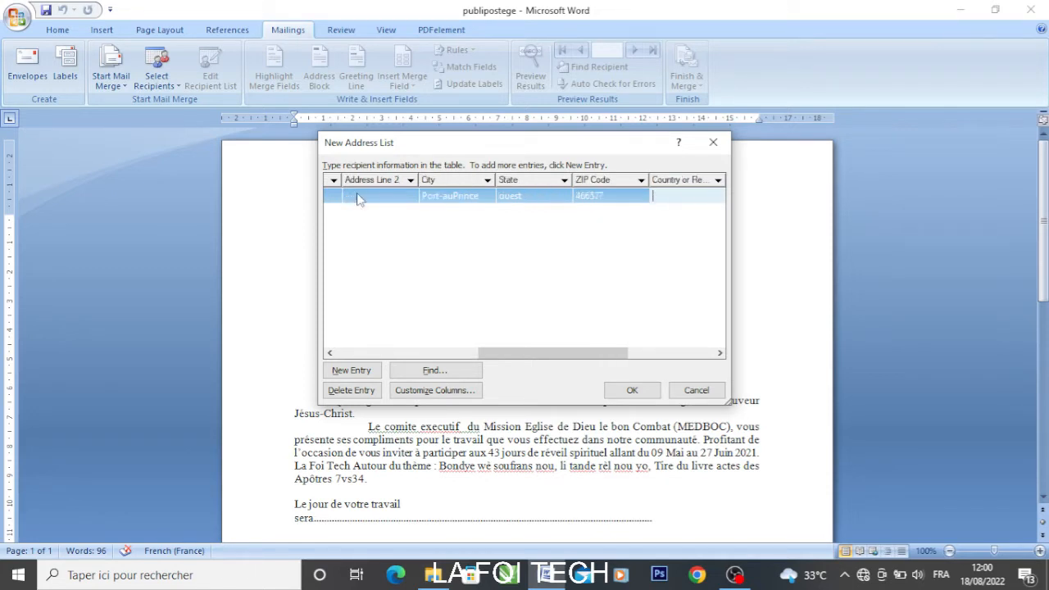
text(Haiti)
key(Tab)
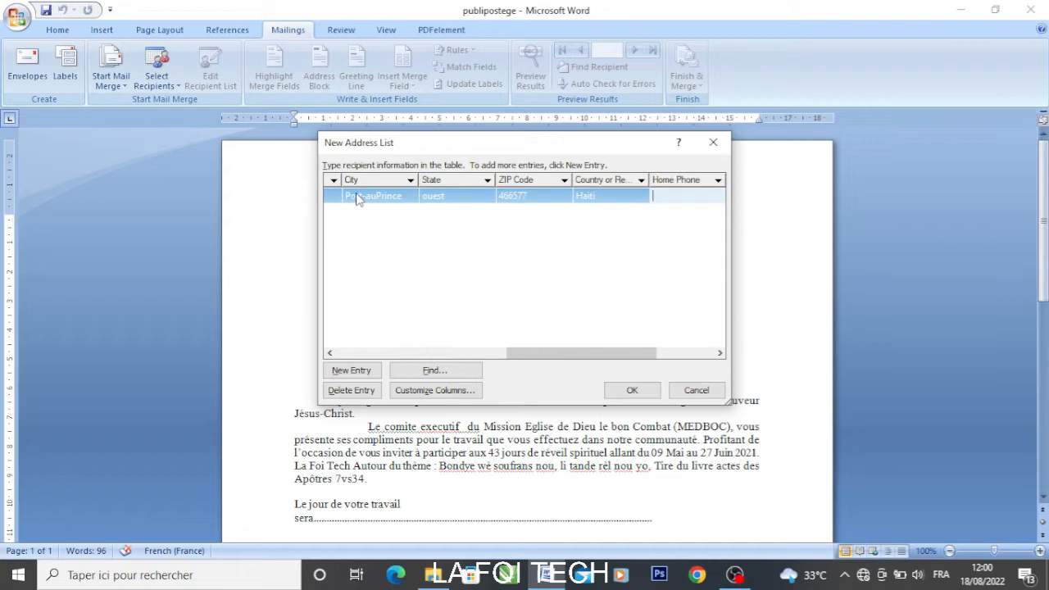
key(Tab)
key(Tab)
key(Tab)
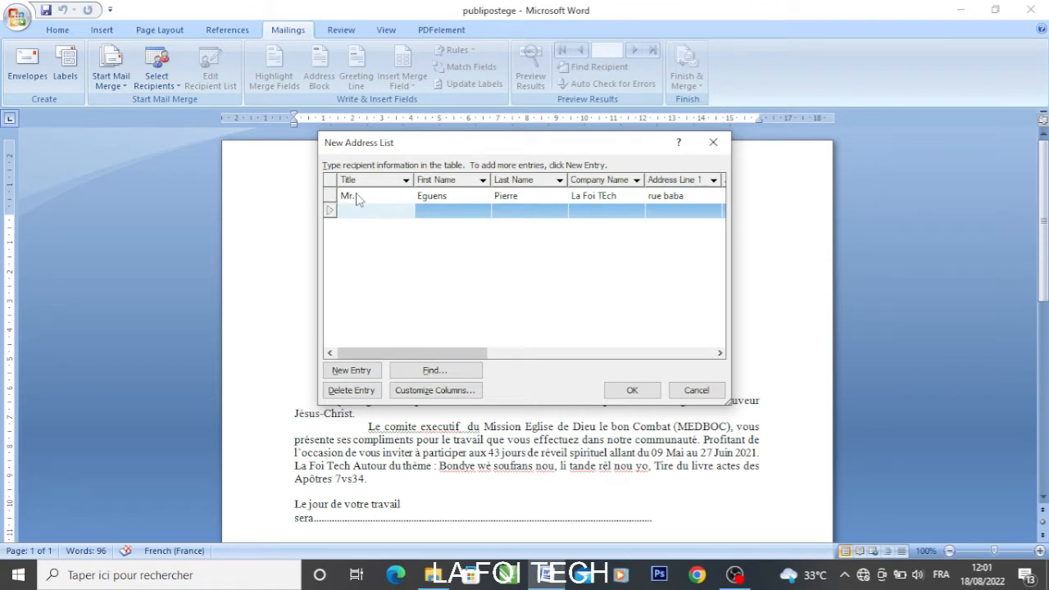
Enter the second recipient's title Mr, first and last name, and company La Foi Tech
text(Mr)
key(Tab)
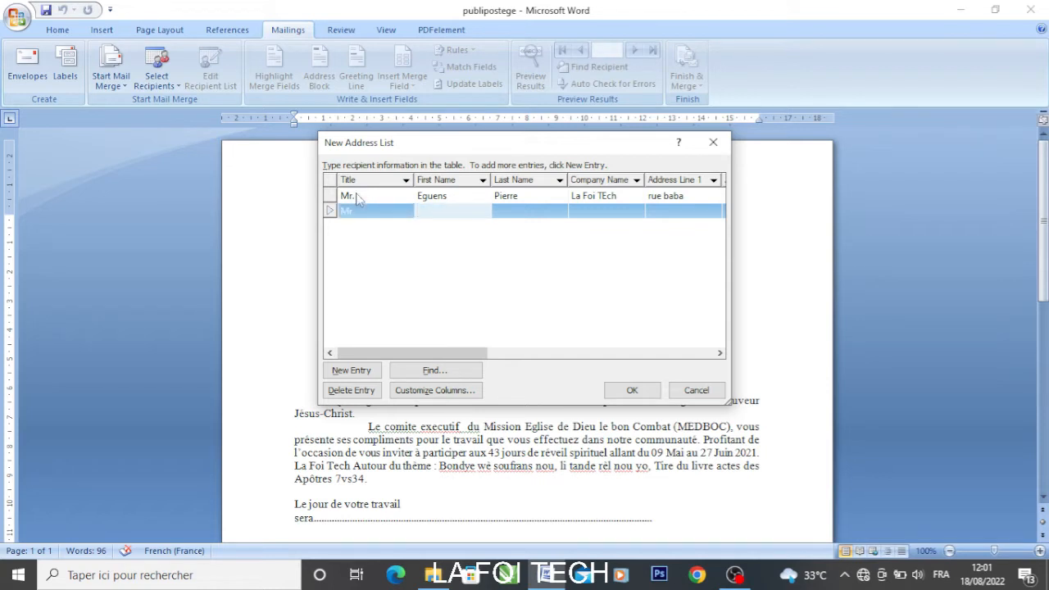
key(Tab)
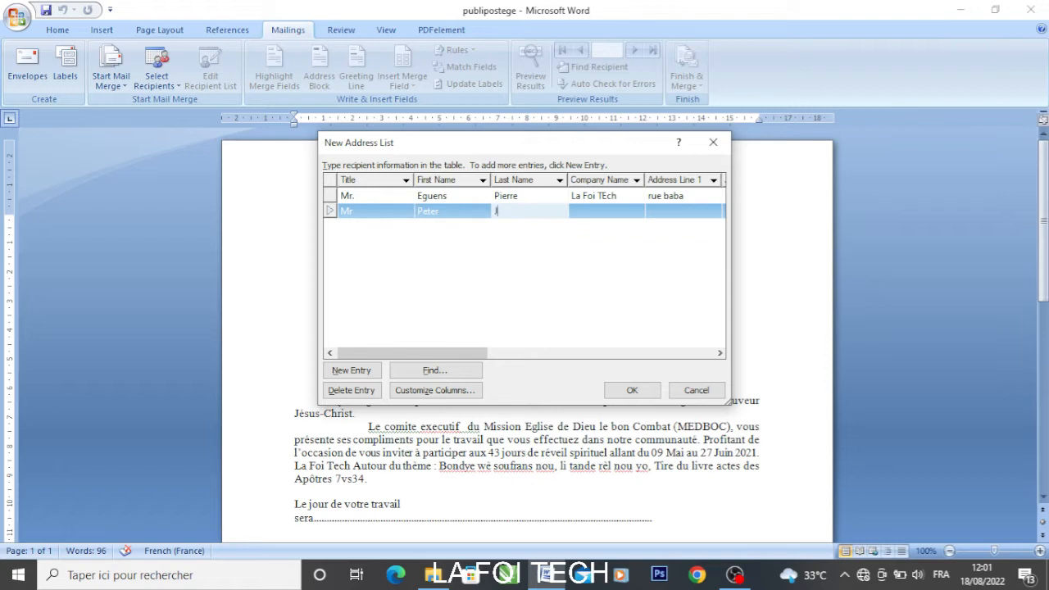
key(Tab)
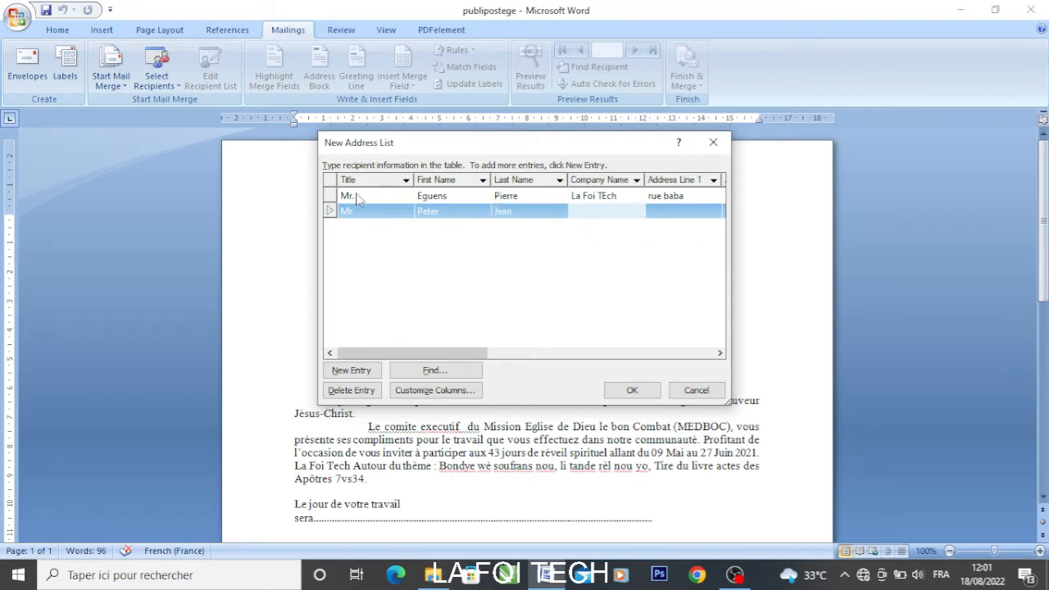
text(La Foi Tech)
key(Tab)
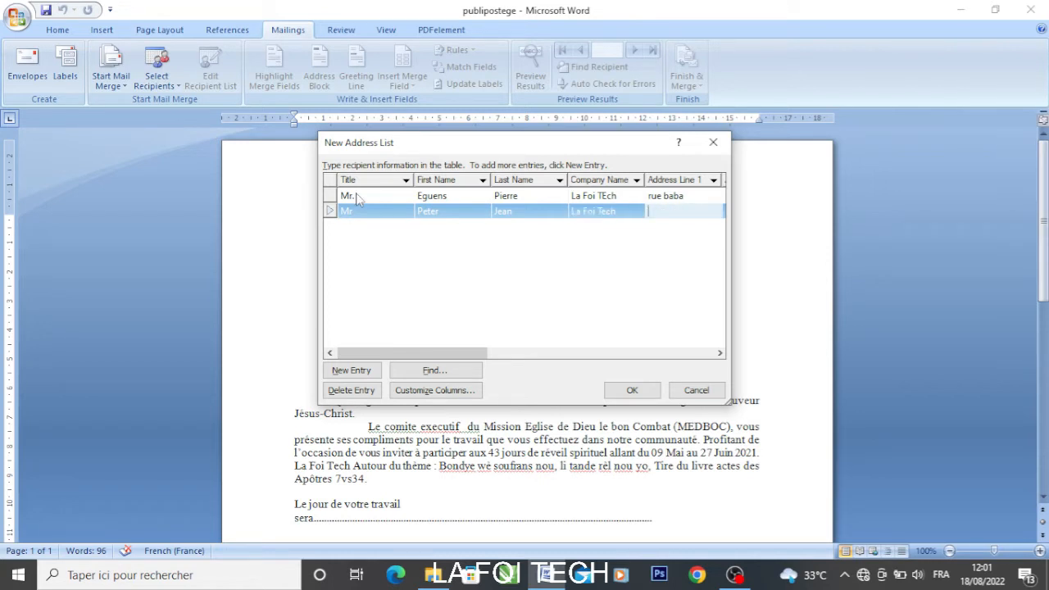
Add the second recipient's street, city, state, ZIP code and country Haiti
text(rue Bala)
key(Tab)
key(Tab)
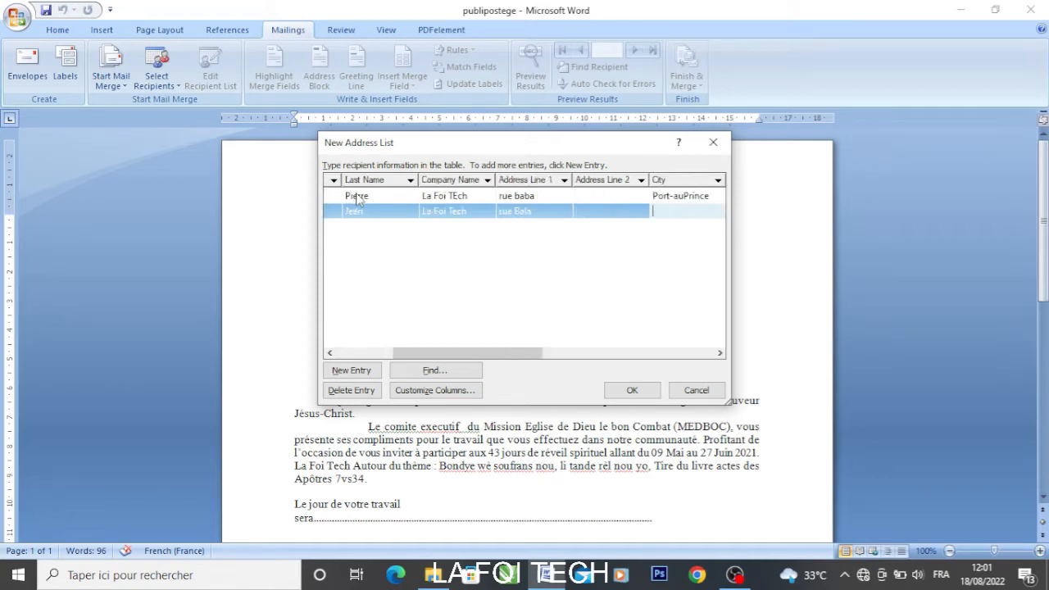
text(Port-au-Prince)
key(Tab)
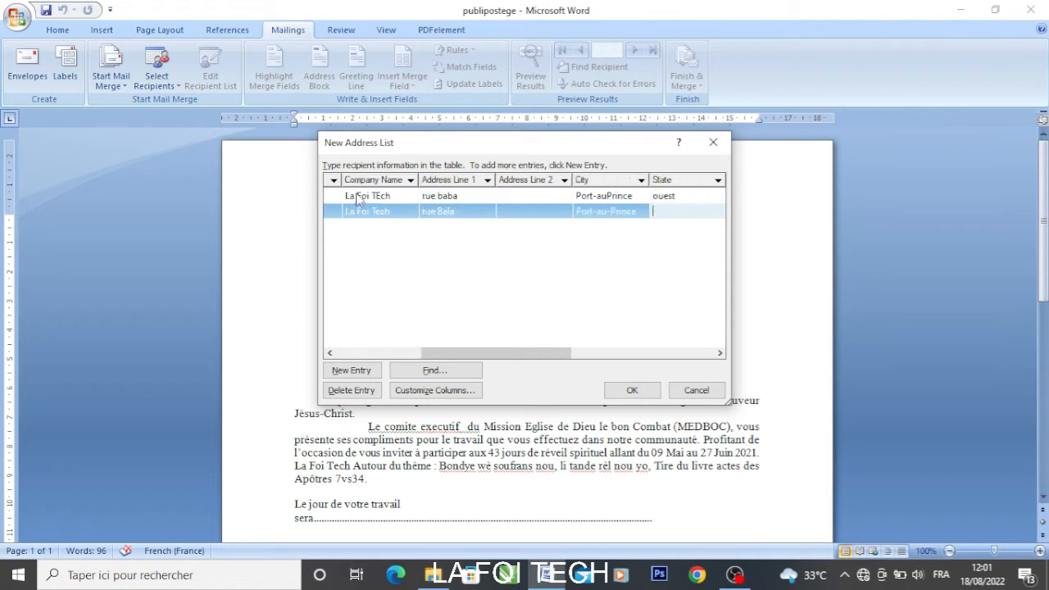
text(ouest)
key(Tab)
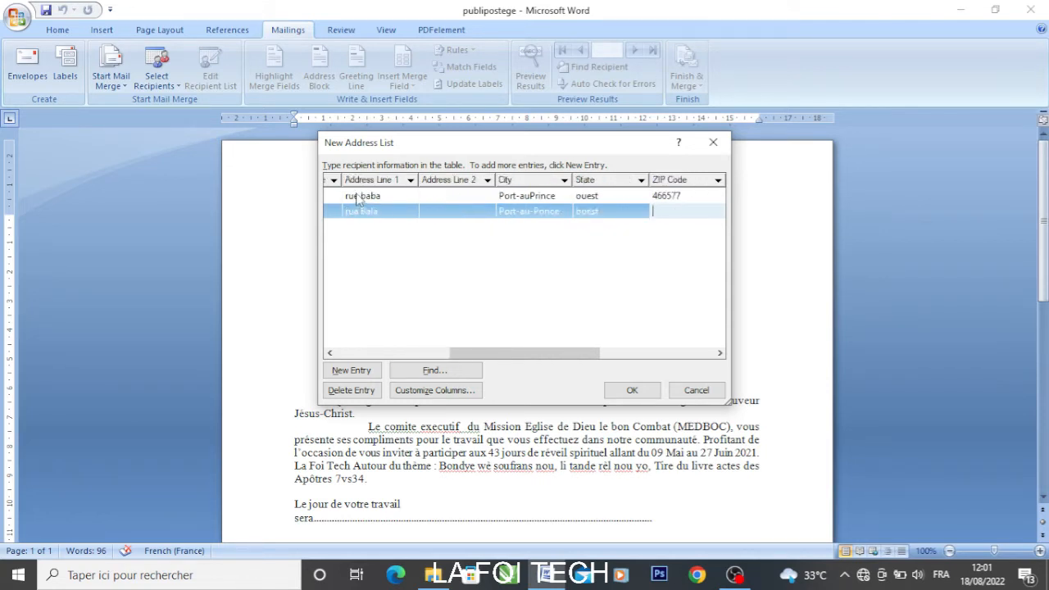
text(8585768)
key(Tab)
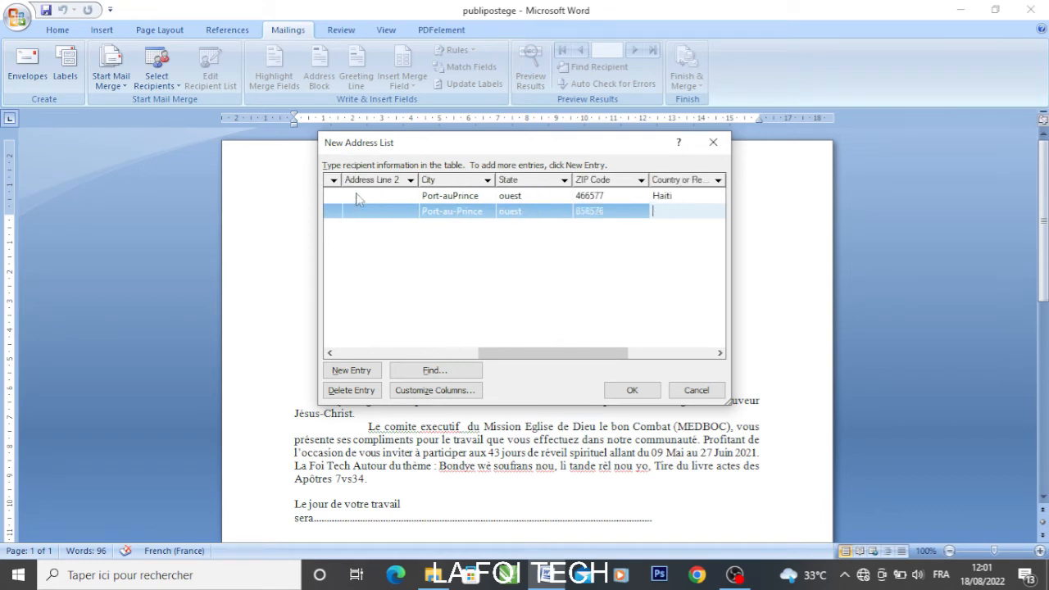
text(Haiti)
click(358, 317)
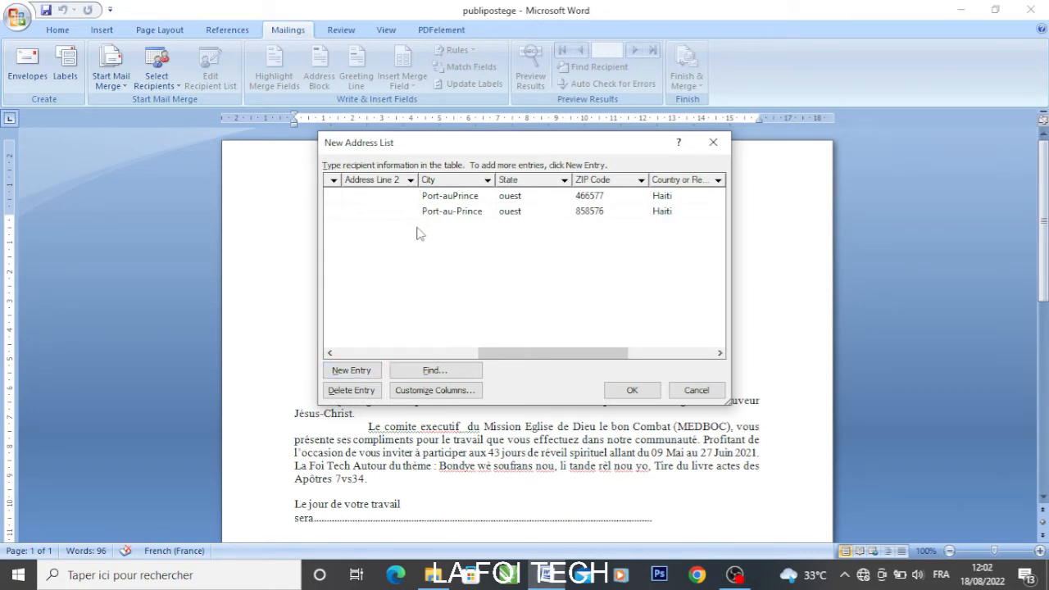
Add a new row with the third recipient's title M, first and last name, and company La Foi Tech
click(353, 375)
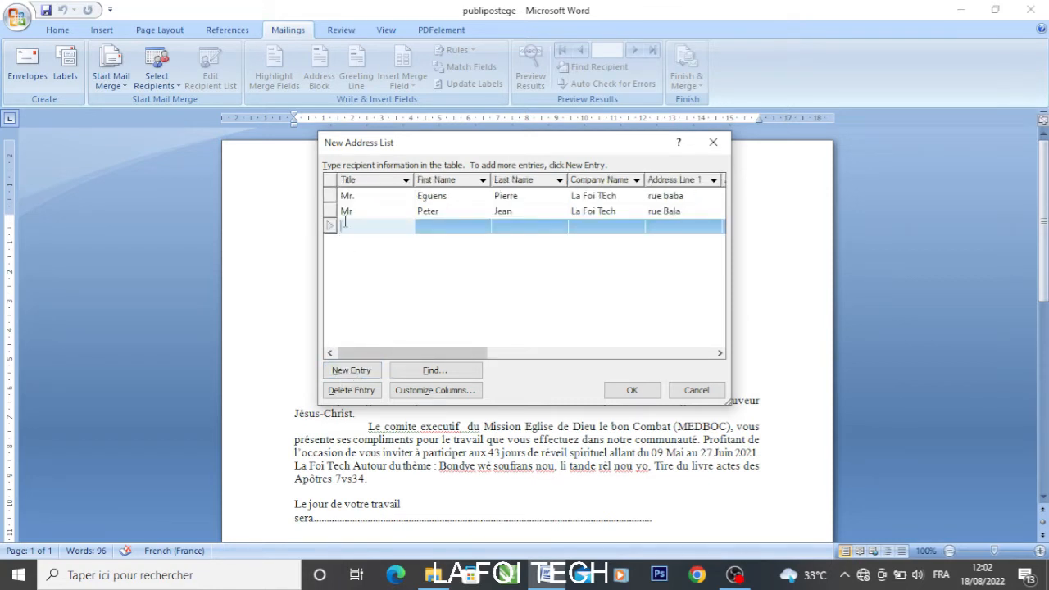
text(m.)
key(BackSpace)
key(BackSpace)
text(M)
key(Tab)
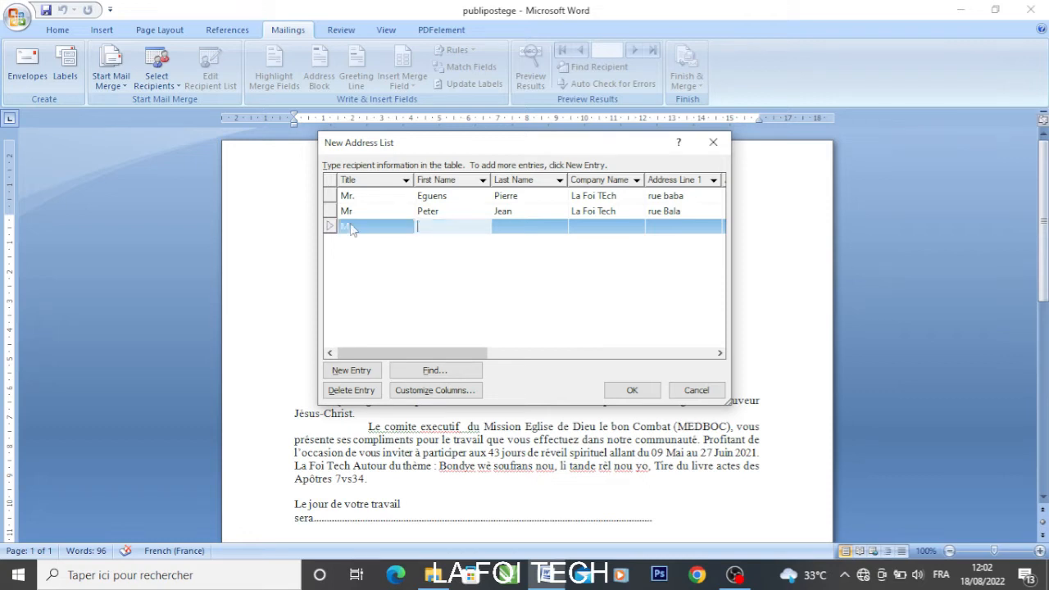
key(Tab)
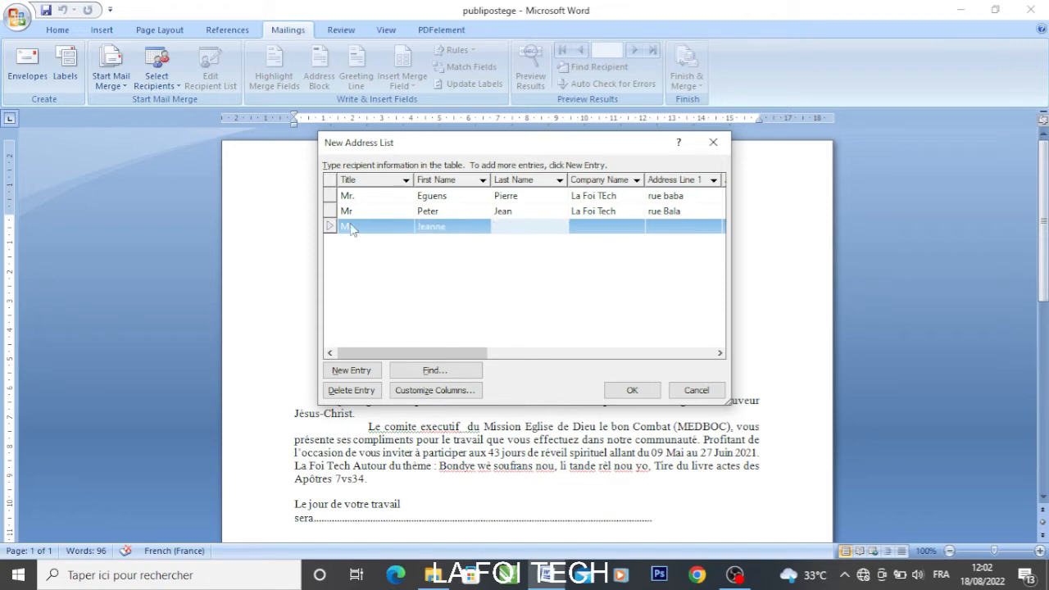
key(Tab)
text(La )
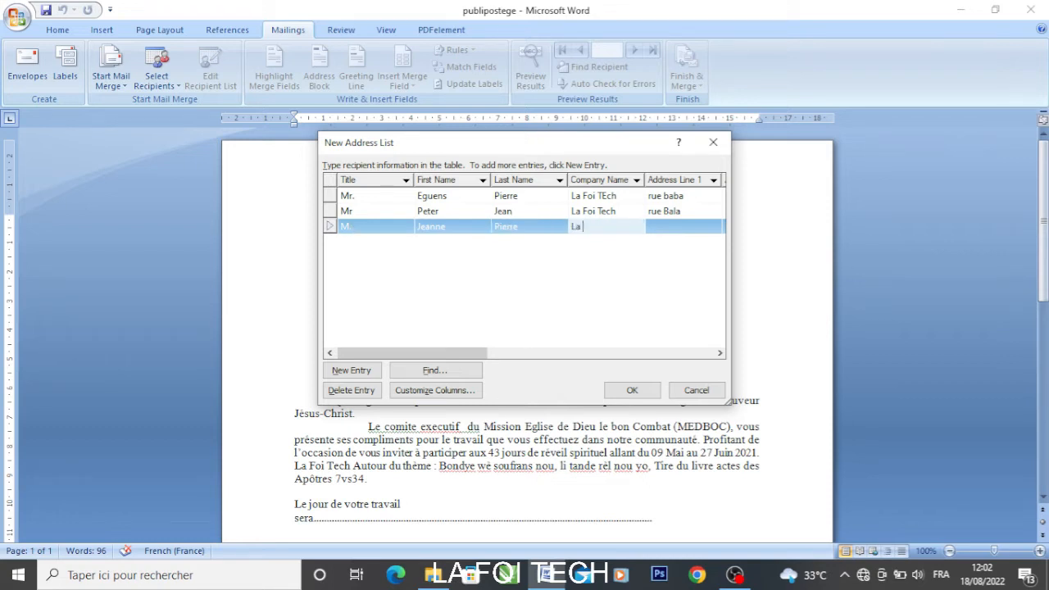
text(Foi)
text( Pro)
key(BackSpace)
key(BackSpace)
key(BackSpace)
text(Tech)
key(Tab)
Fill in the third recipient's street, city, state and ZIP code
text(ru)
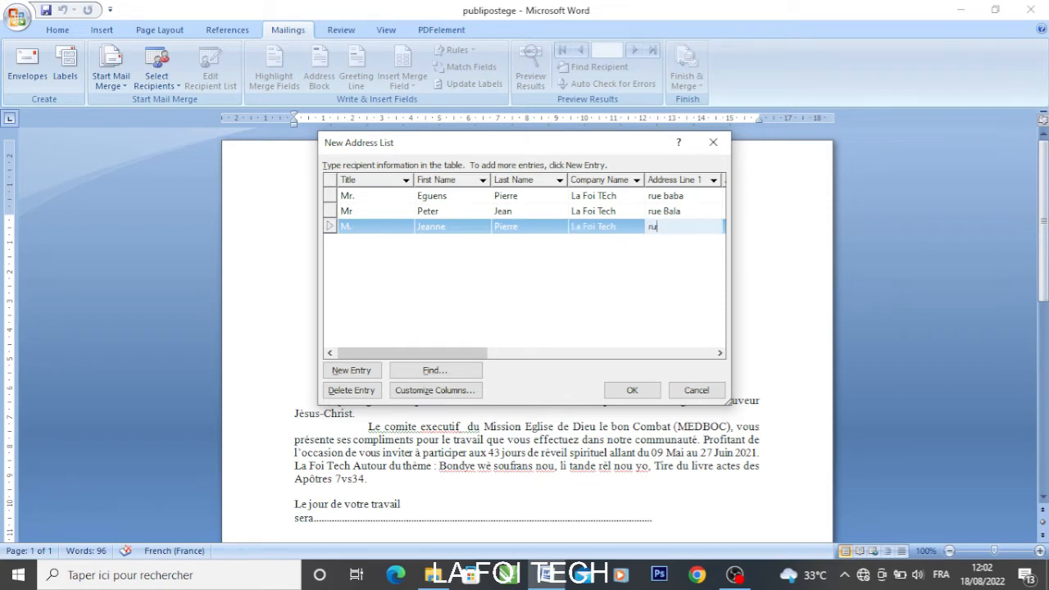
text(e UIUI)
key(Tab)
key(Tab)
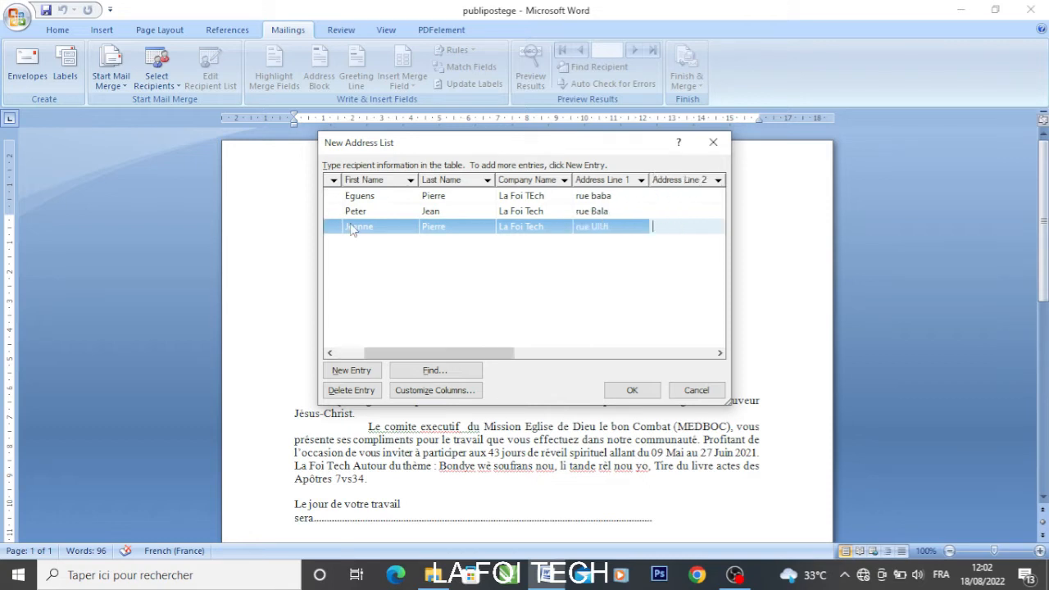
text(POU)
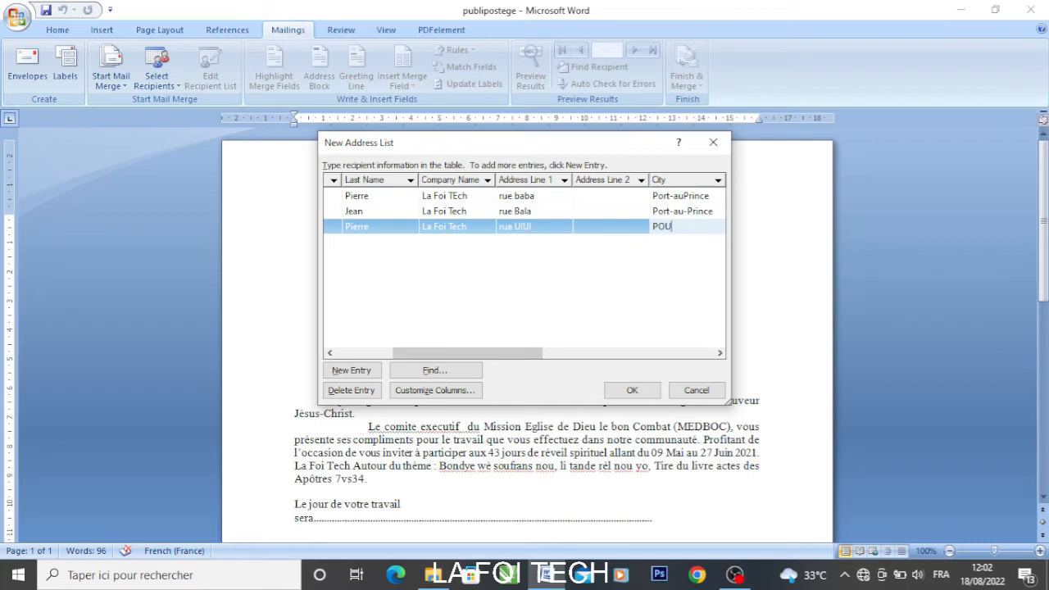
key(BackSpace)
key(BackSpace)
text(ort-au-Prince)
key(Tab)
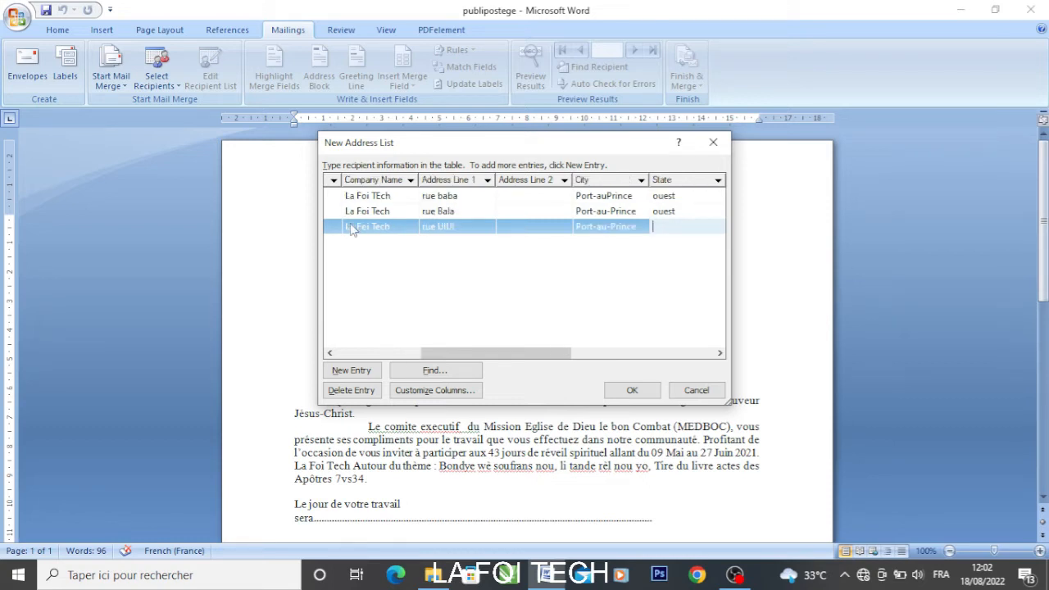
text(ouest)
key(Tab)
text(757586)
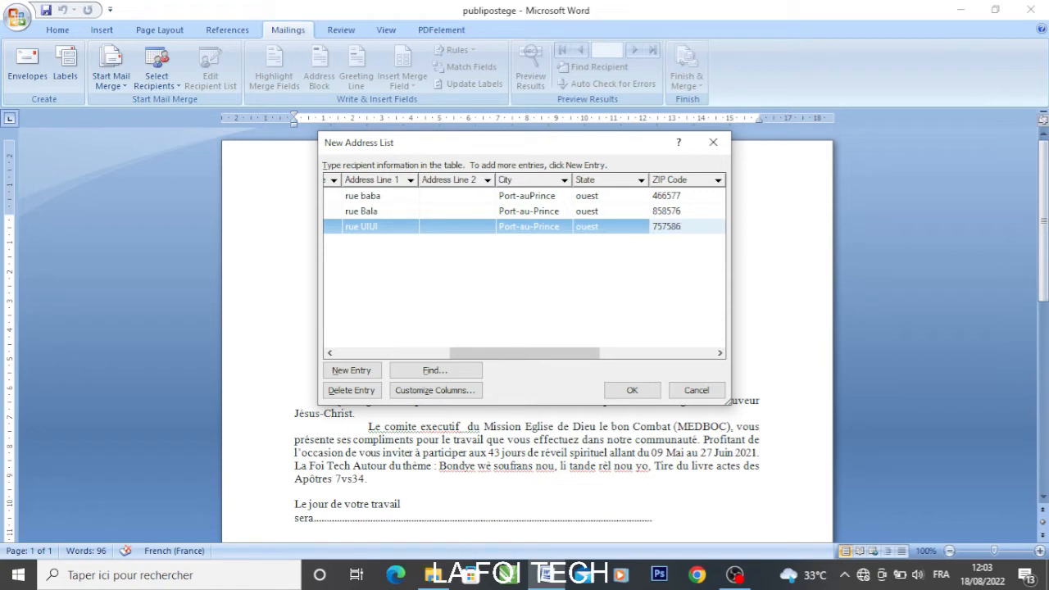
Add a fourth row with title M., the recipient's first and last name, and company La Foi Tech
click(366, 374)
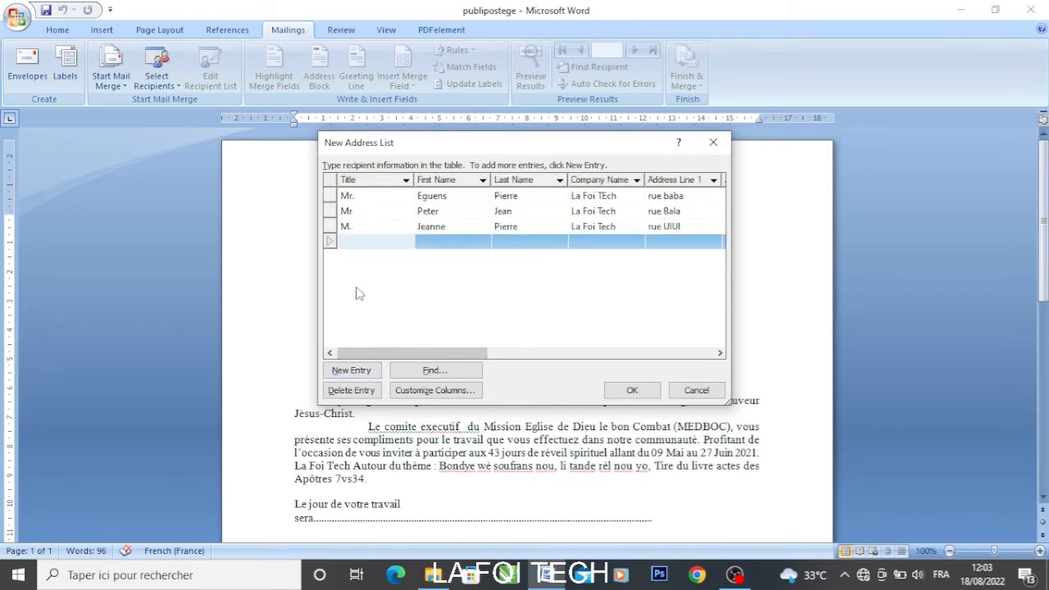
text(M.)
key(Tab)
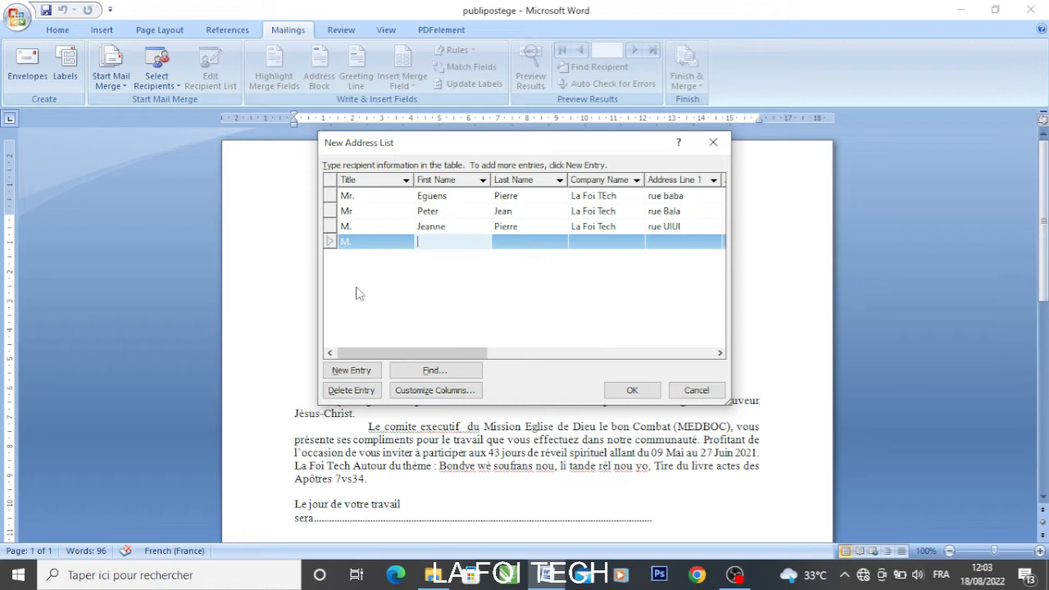
key(Tab)
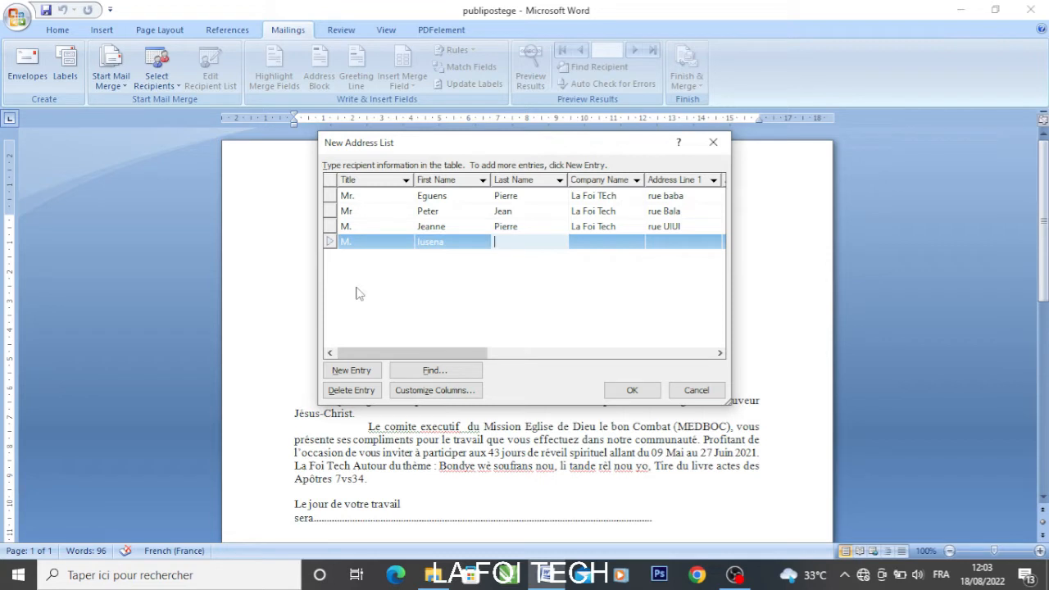
key(Tab)
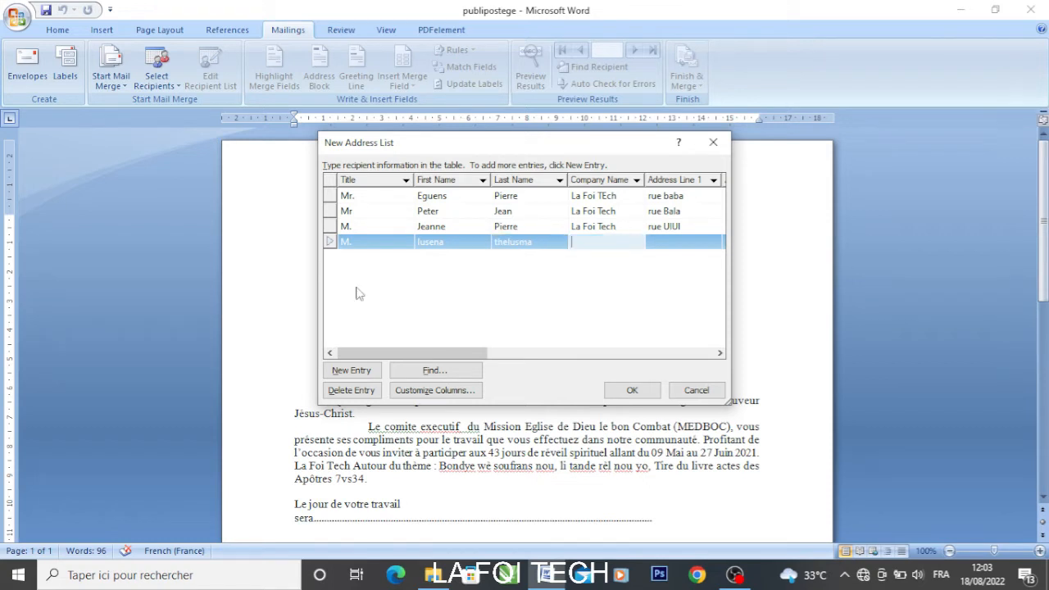
text(La Foi Tech)
key(Tab)
Enter the fourth recipient's street, city, state and ZIP code, correcting typos
text(rue)
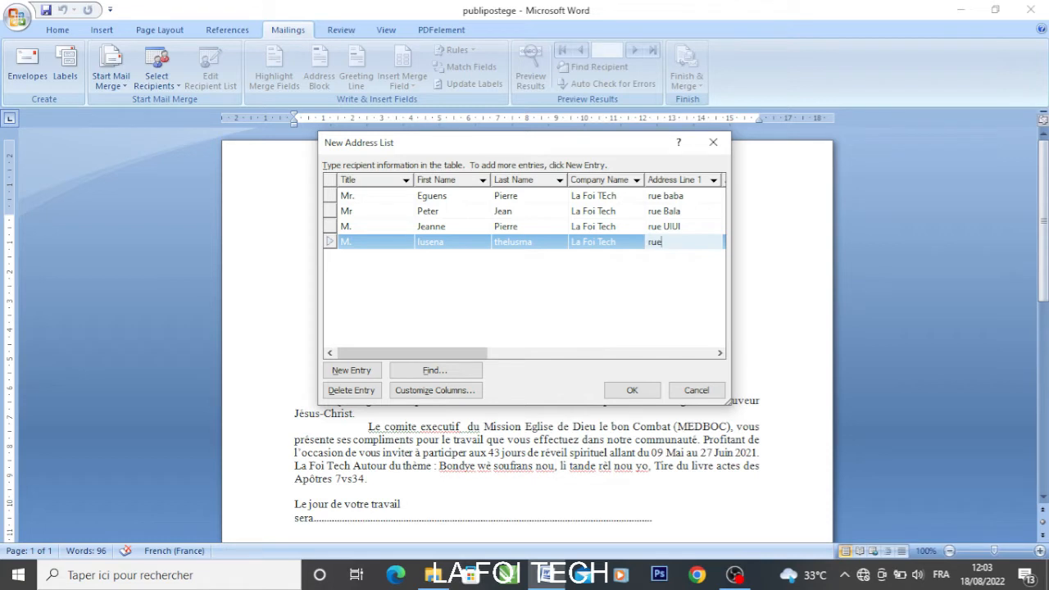
text( tete)
key(Tab)
key(Tab)
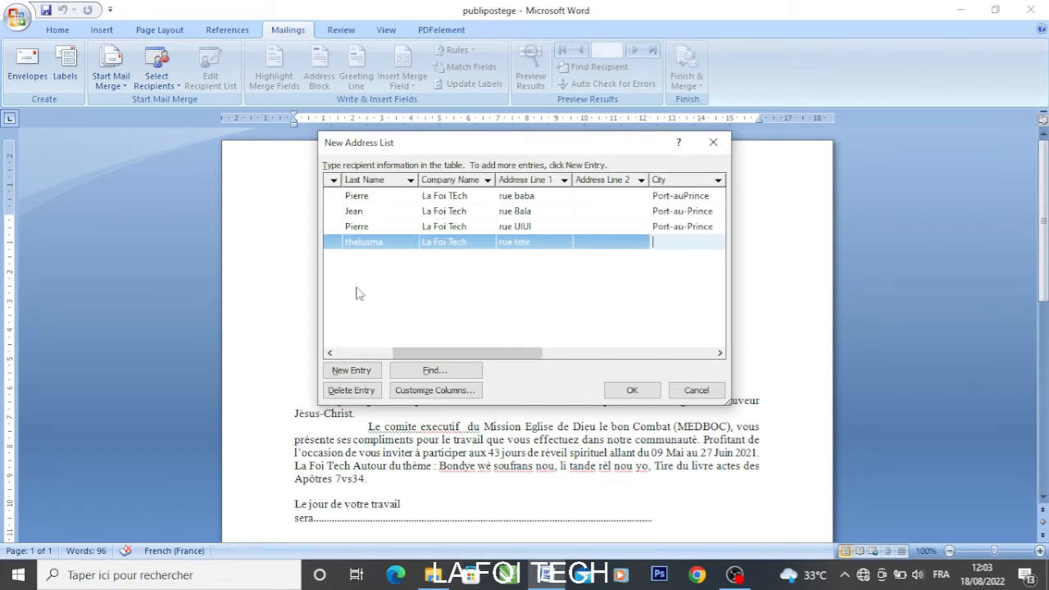
text(Port-au- Prince)
key(Tab)
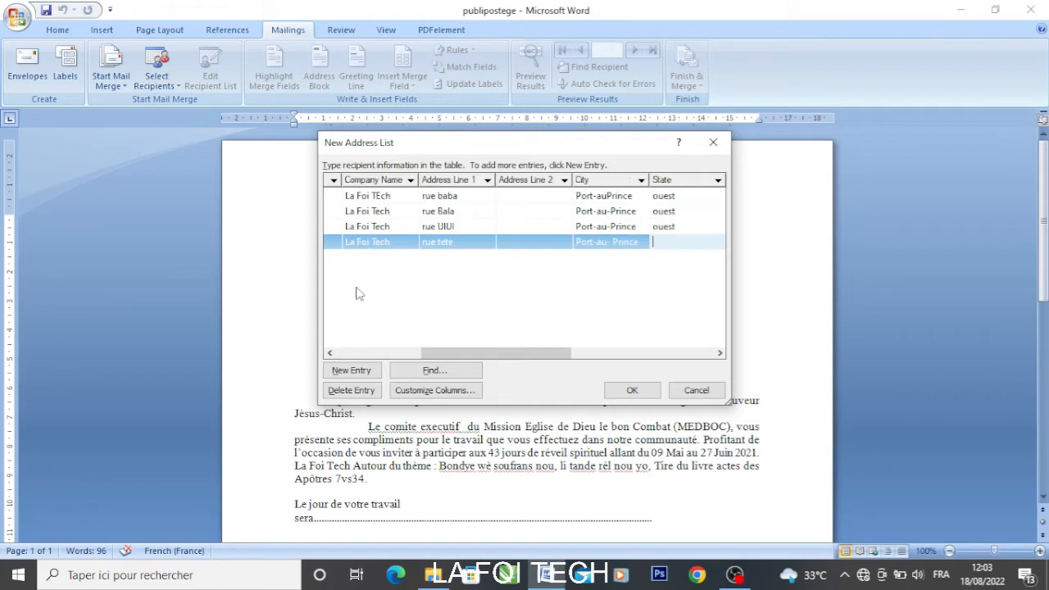
text(ouest)
key(Tab)
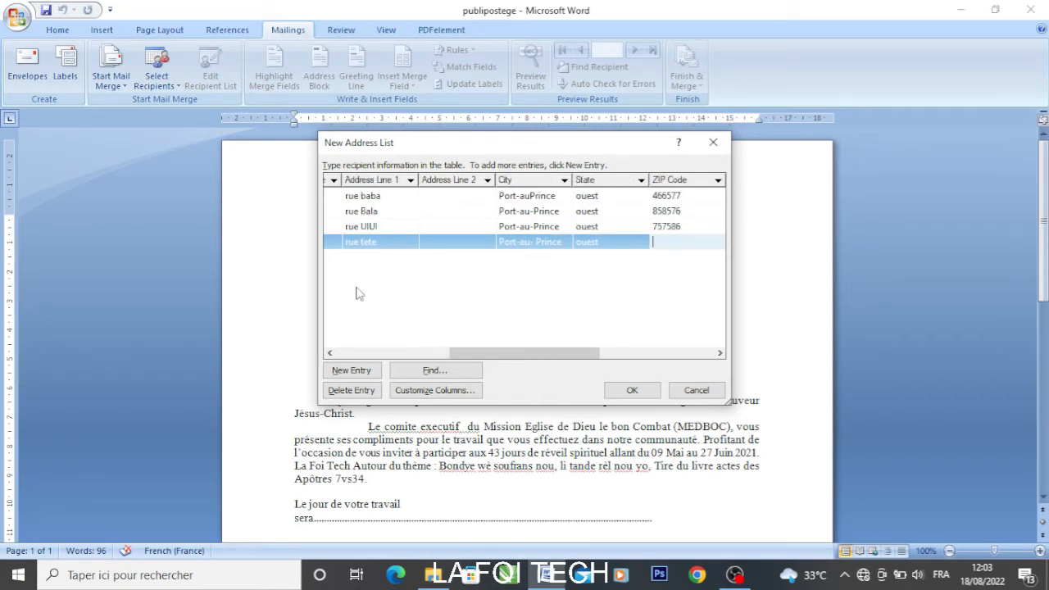
text(7575869)
key(BackSpace)
drag(482, 346, 370, 356)
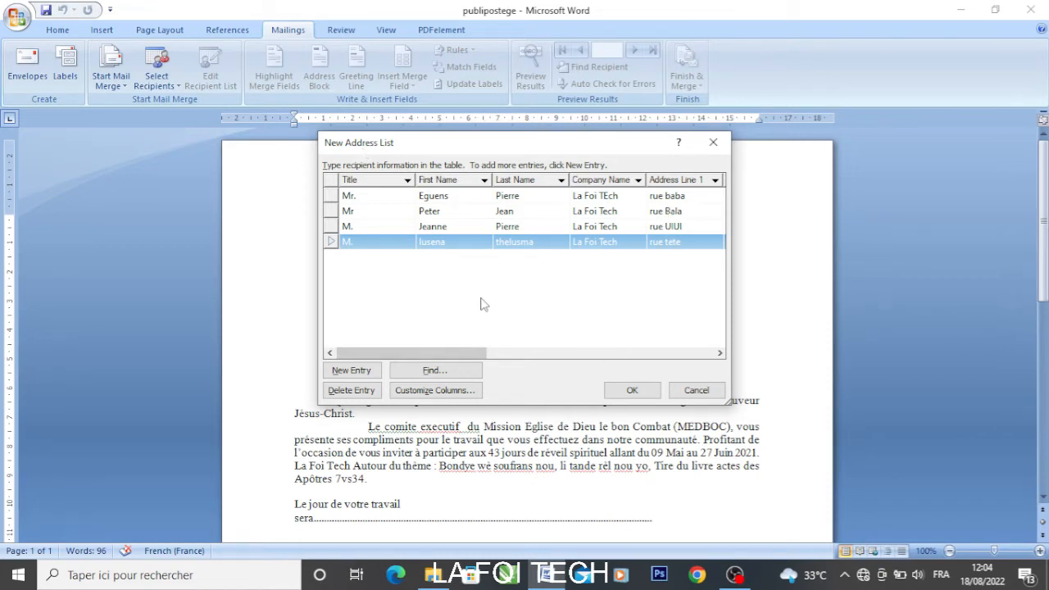
mouse_move(443, 354)
mouse_down()
mouse_move(509, 354)
mouse_move(434, 354)
mouse_up()
click(632, 391)
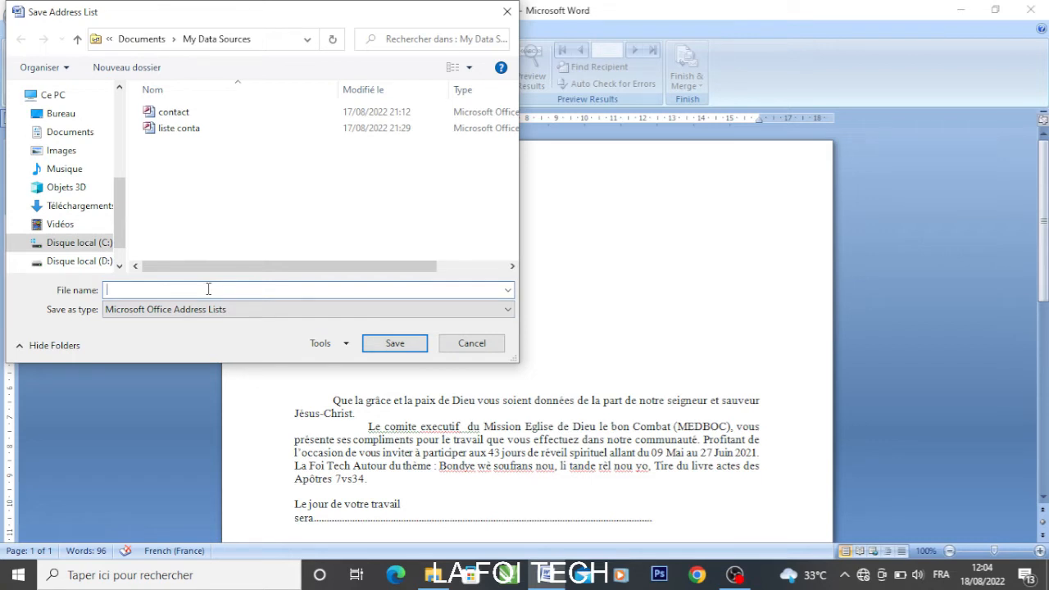
Save the recipient list file as 'la foi tech contak'
text(li)
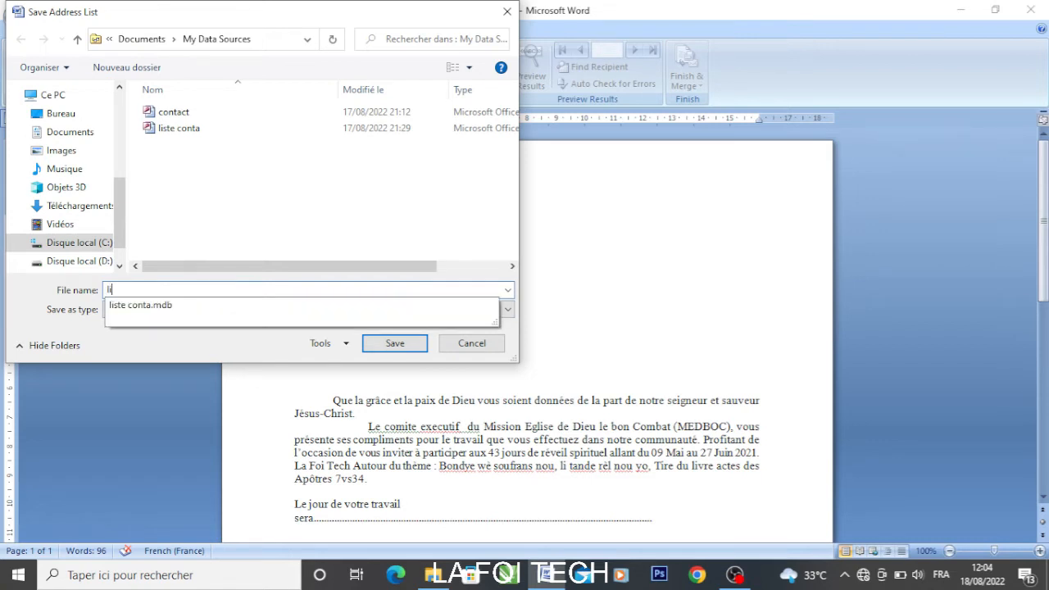
key(BackSpace)
key(BackSpace)
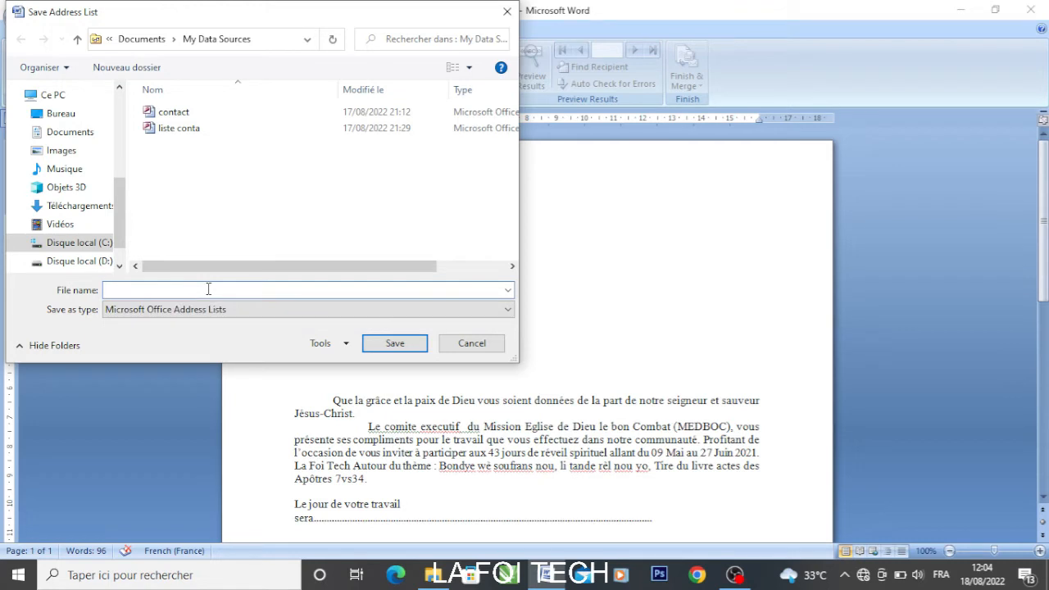
text(la foi tech contak)
click(391, 343)
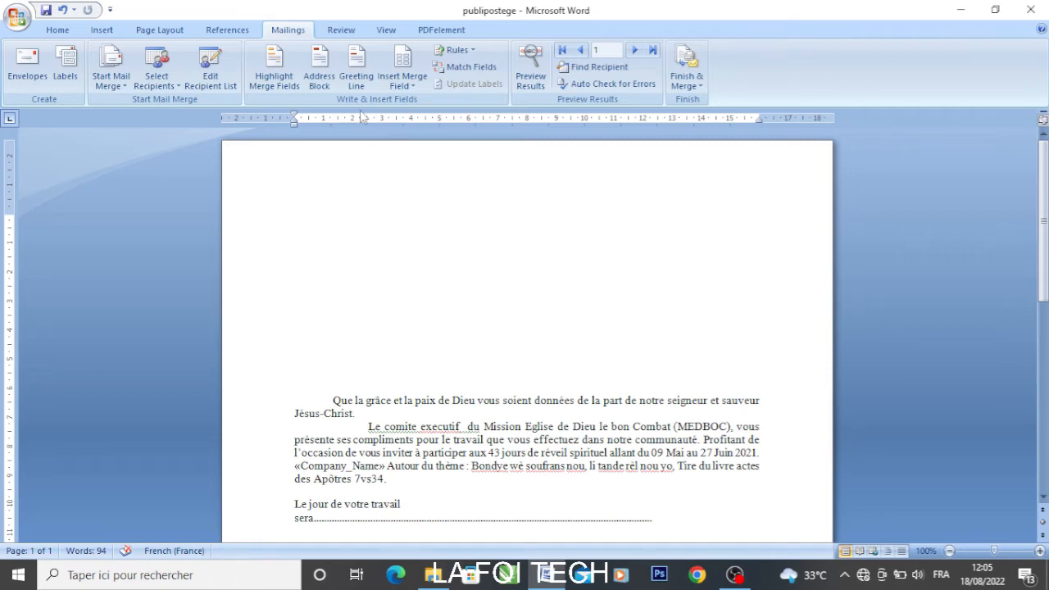
Open the Address Block settings and turn off Insert company name
click(322, 82)
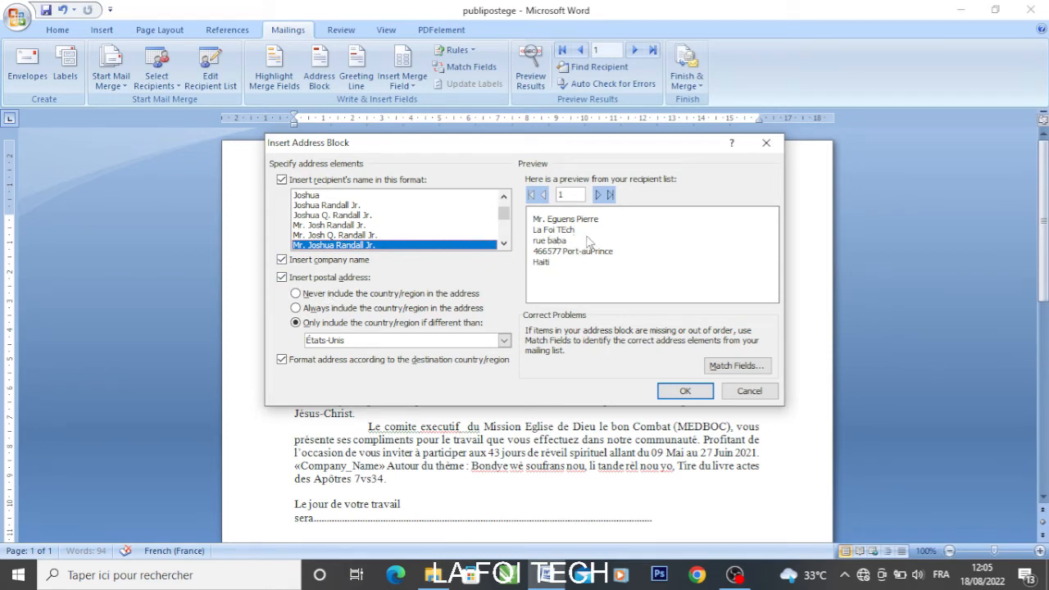
click(287, 262)
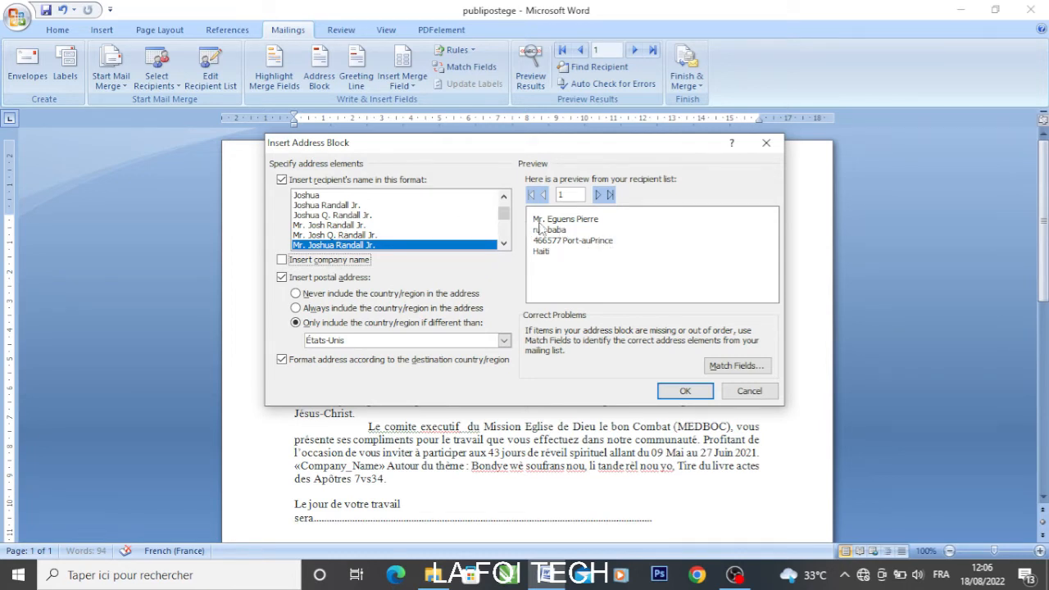
Choose the full name with title format, preview the first record, and insert «AddressBlock»
click(302, 197)
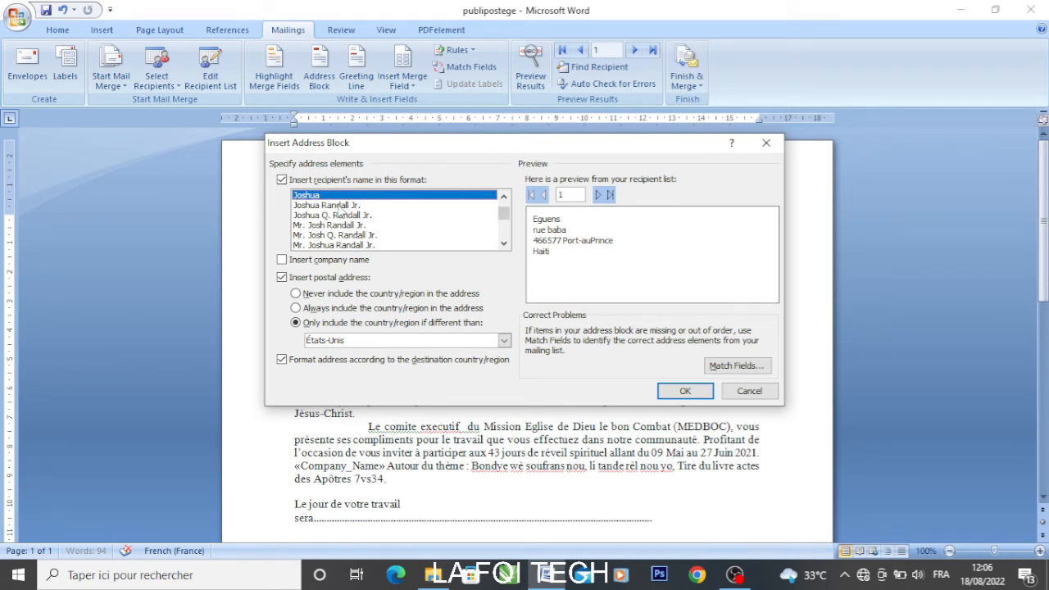
click(342, 206)
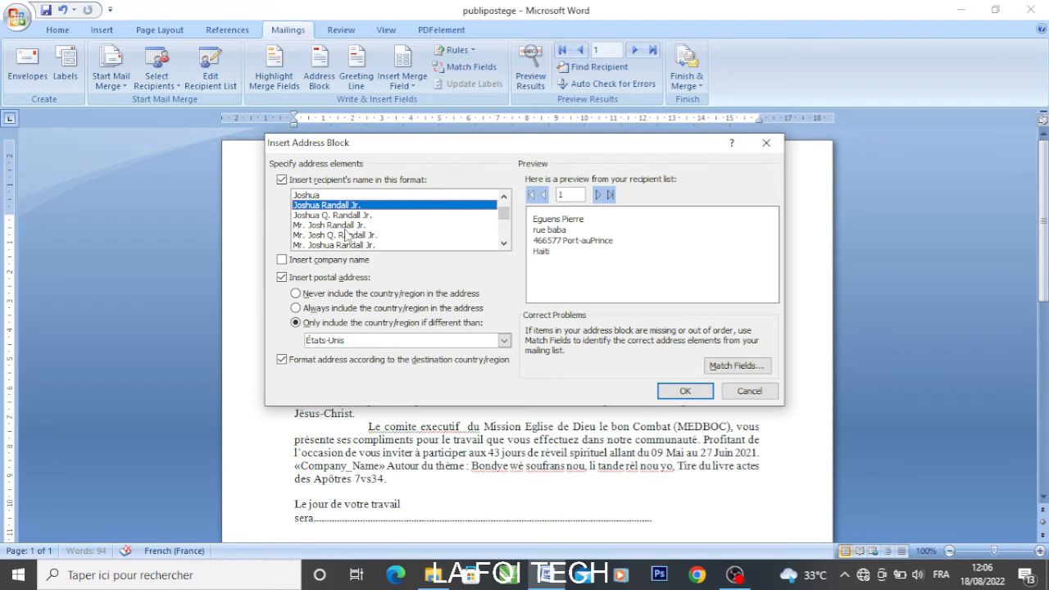
click(345, 230)
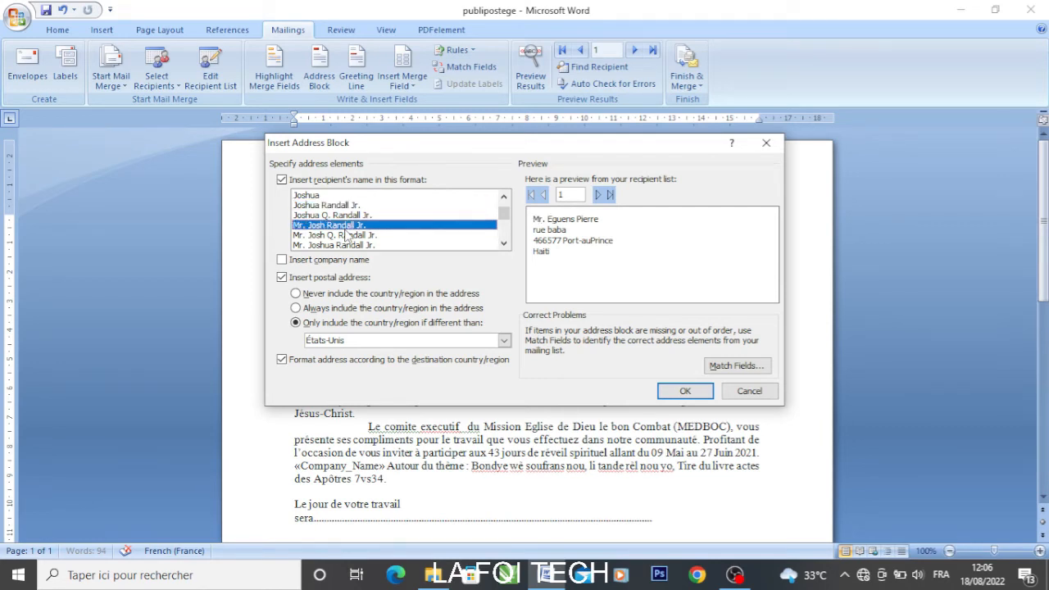
click(350, 245)
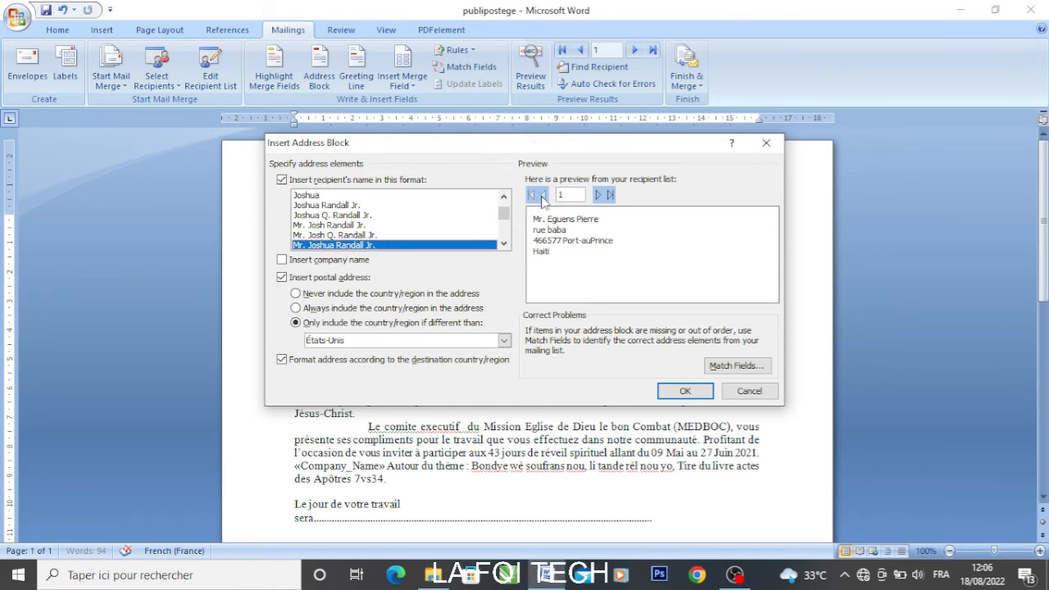
click(608, 195)
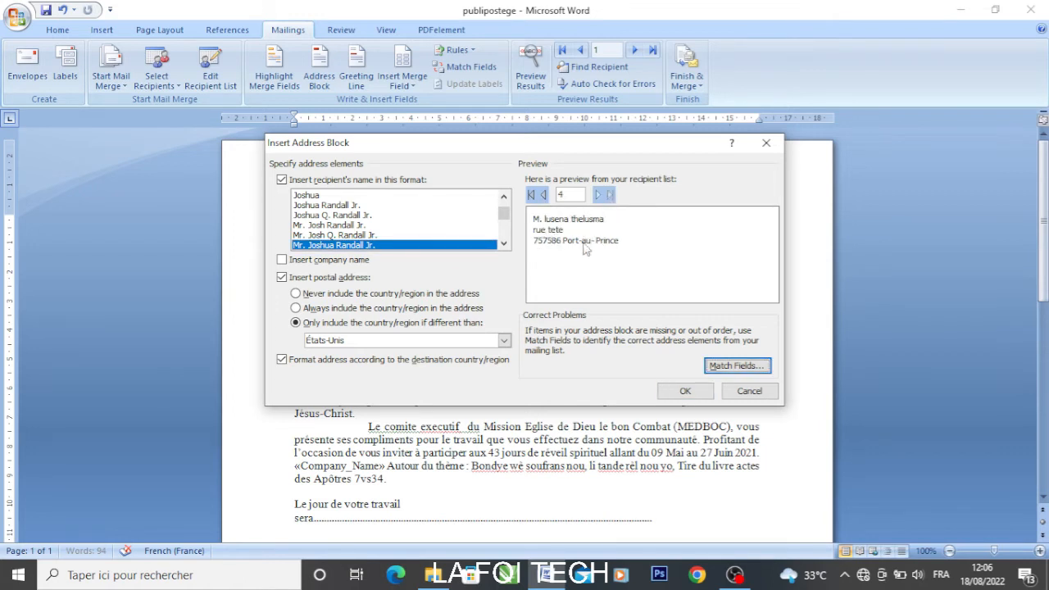
click(531, 194)
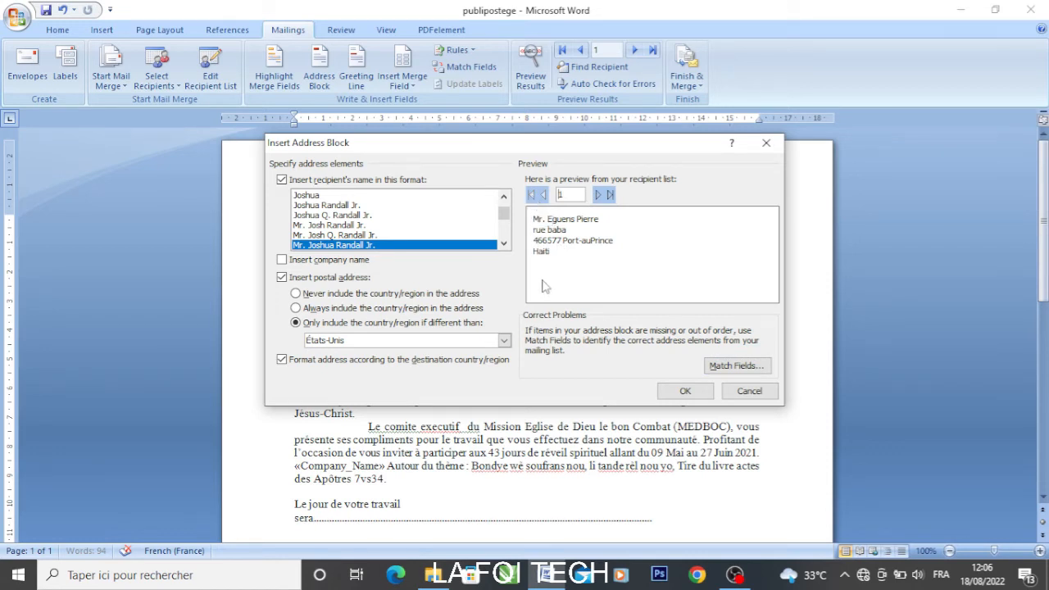
click(685, 391)
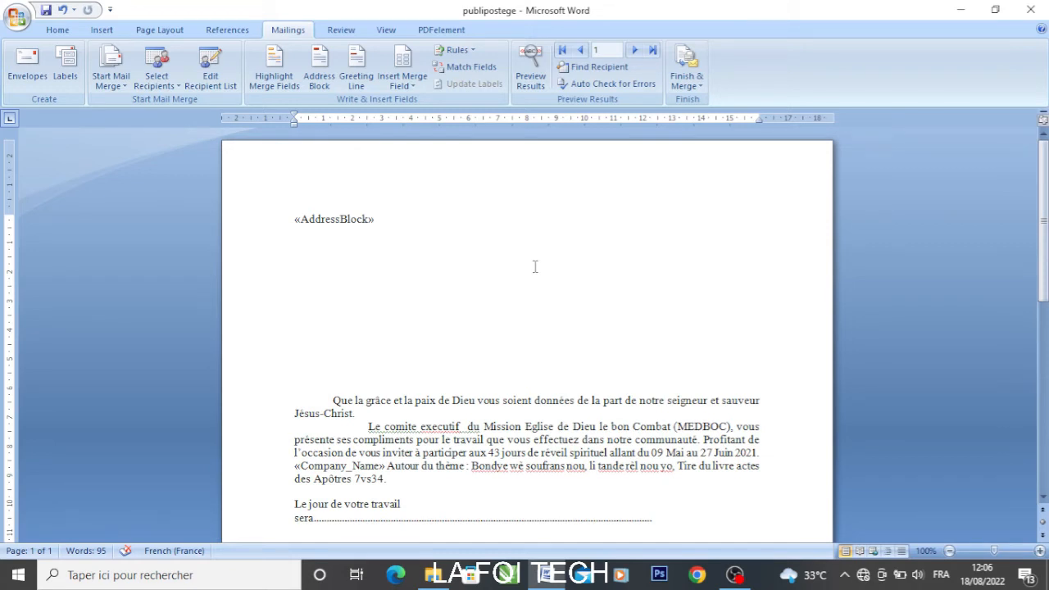
click(534, 70)
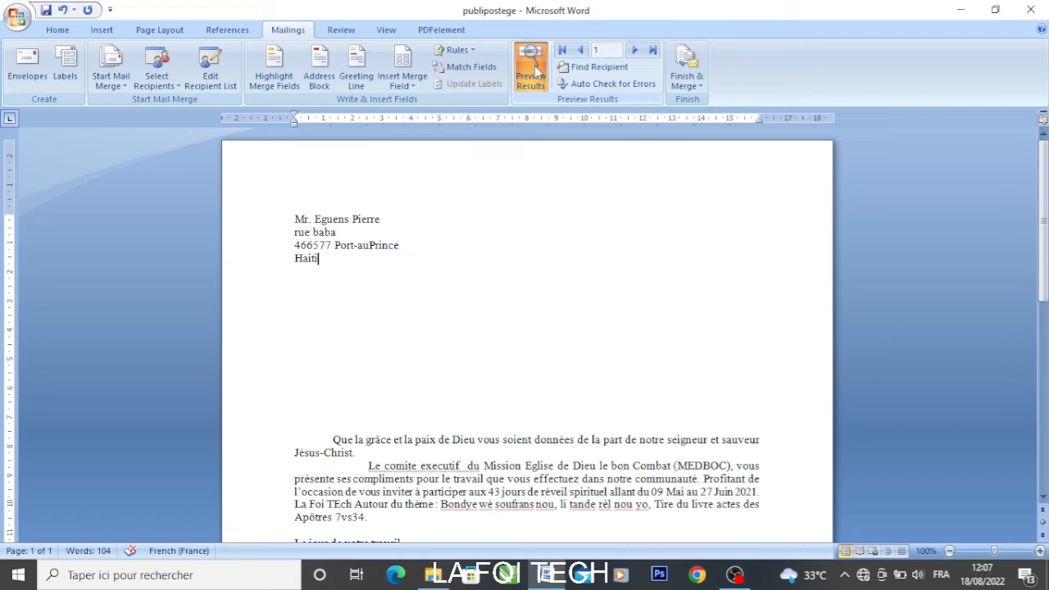
click(534, 65)
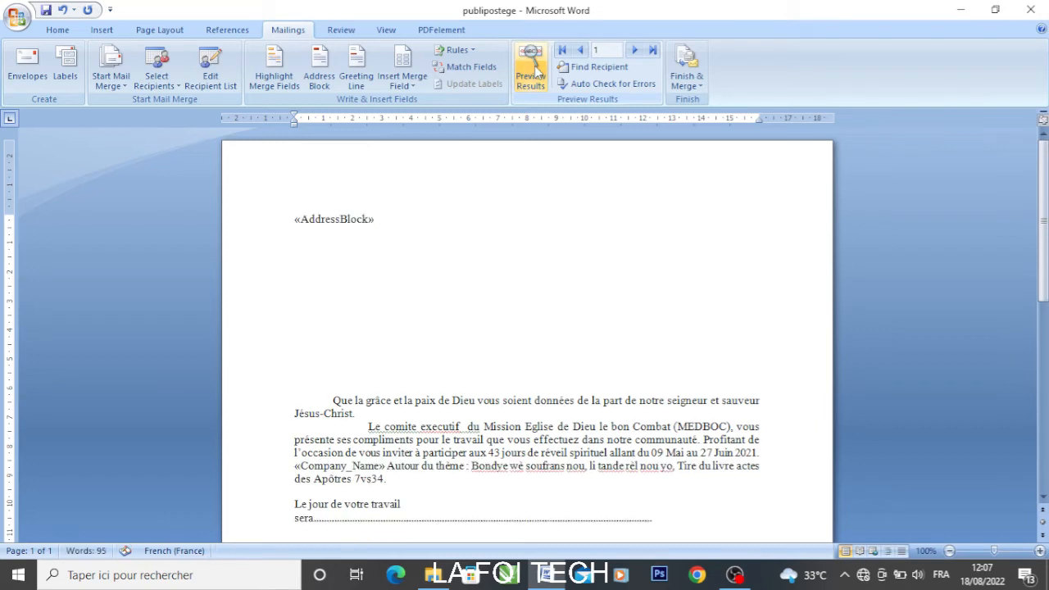
click(347, 345)
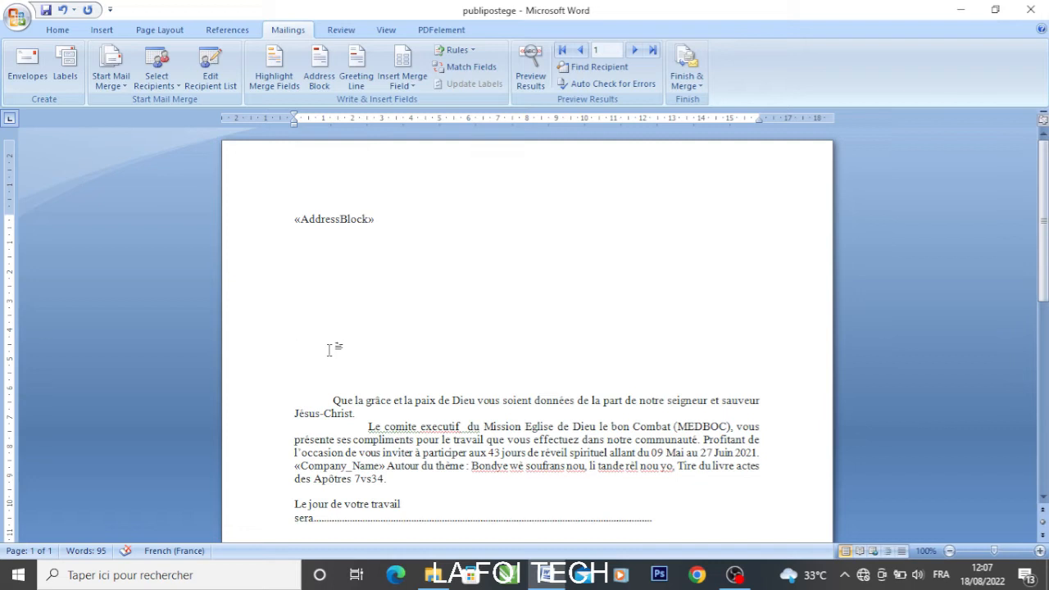
Insert a greeting line using 'Mesdames, Messieurs,' for invalid recipient names
click(355, 78)
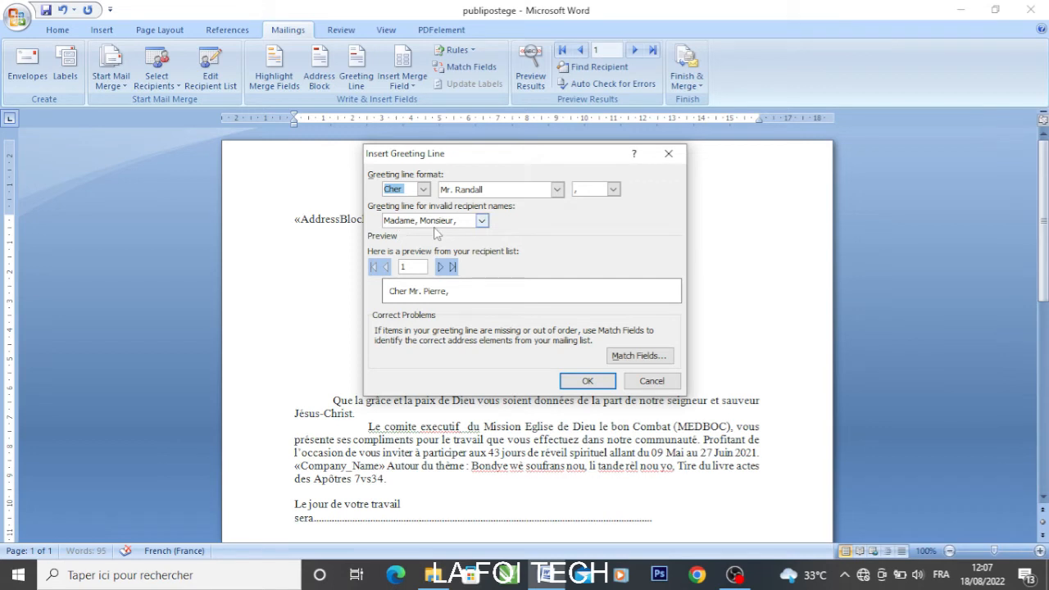
click(482, 221)
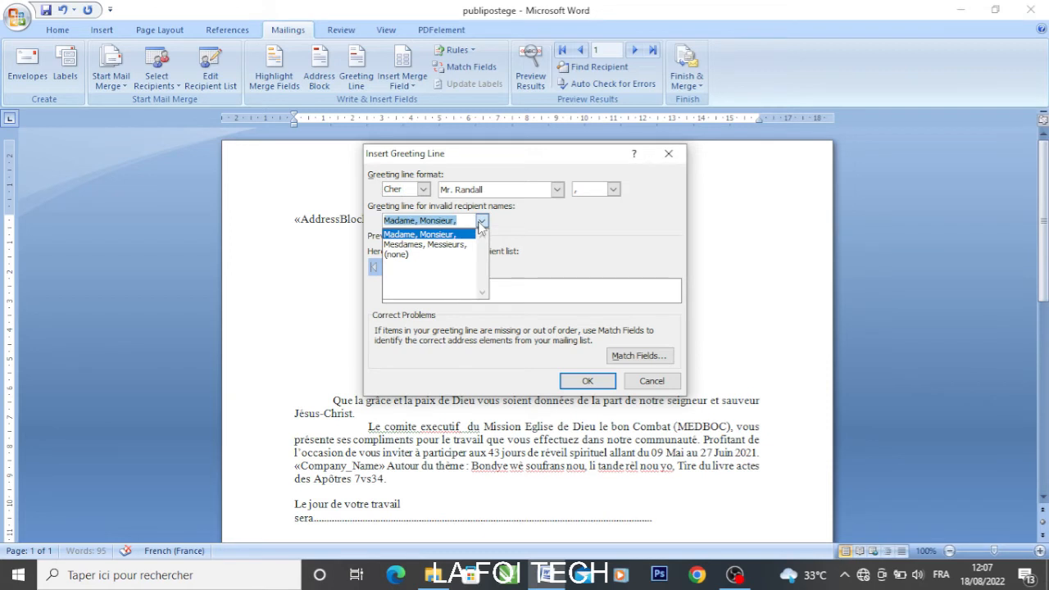
click(451, 245)
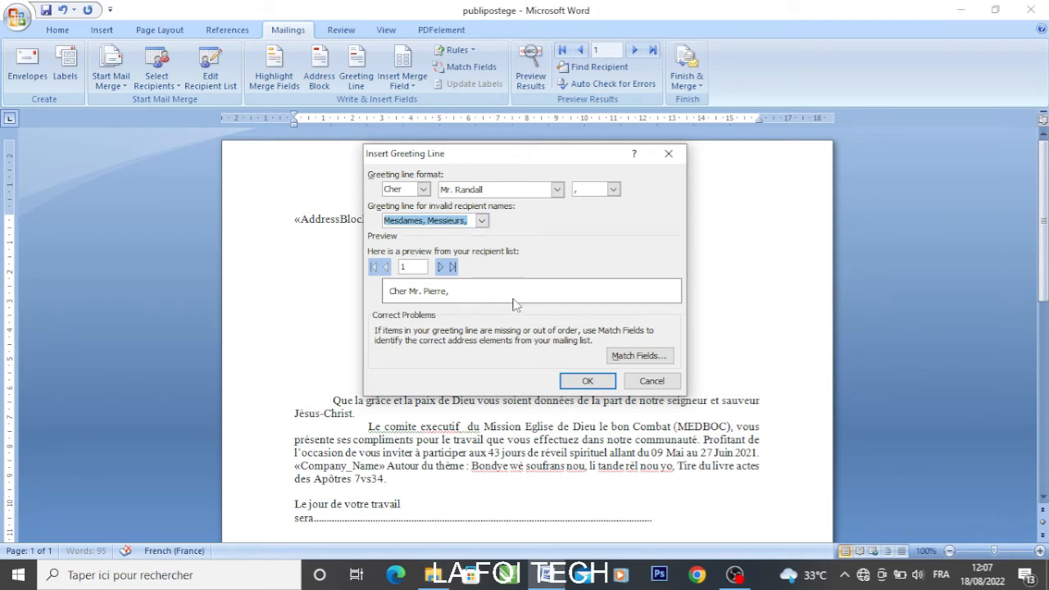
click(570, 385)
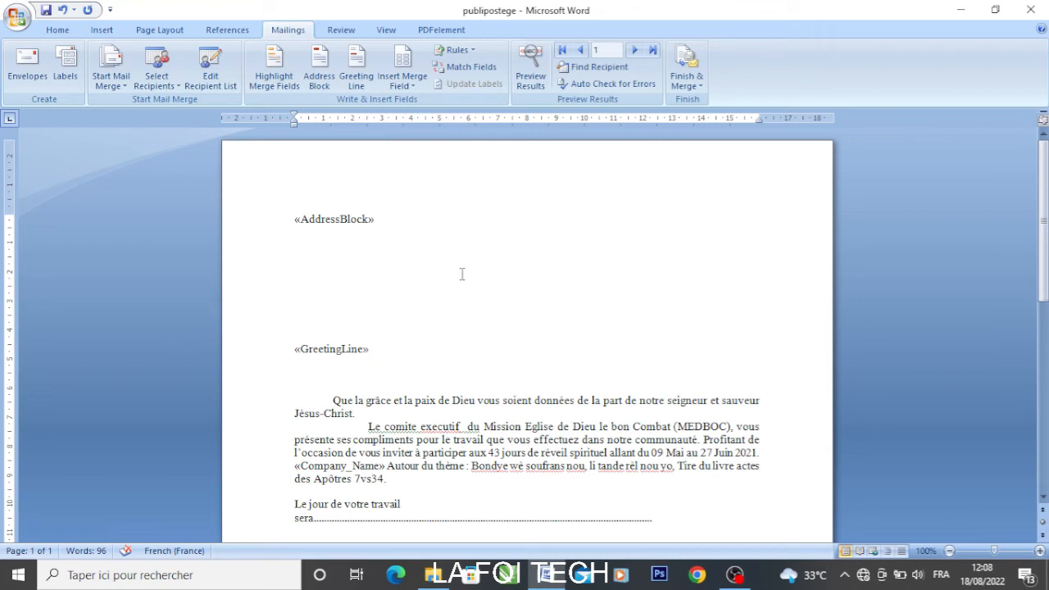
Preview the letter with the first recipient's data and review the recipient list twice
click(528, 72)
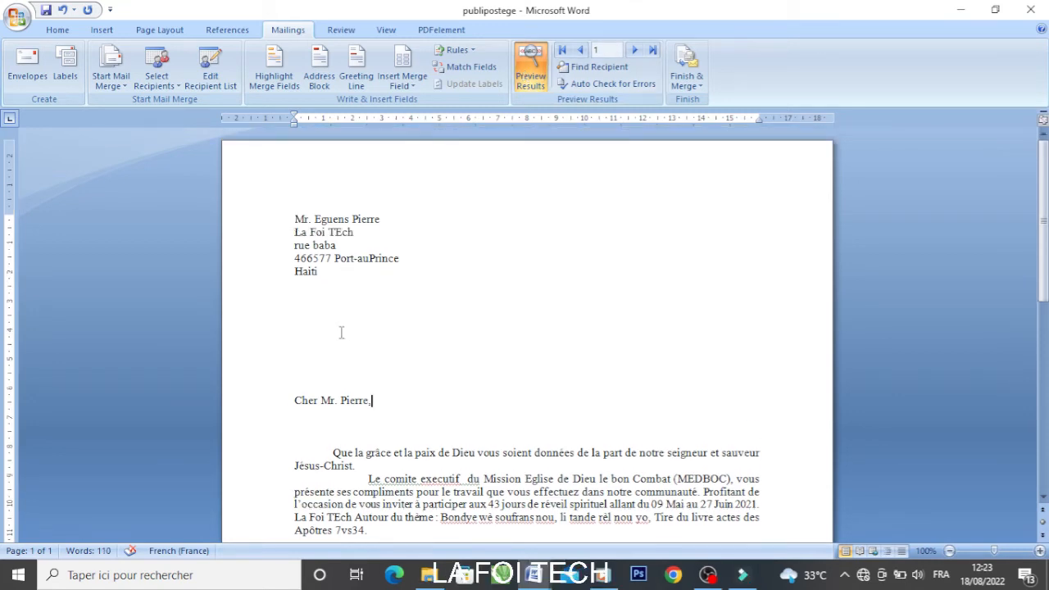
click(221, 76)
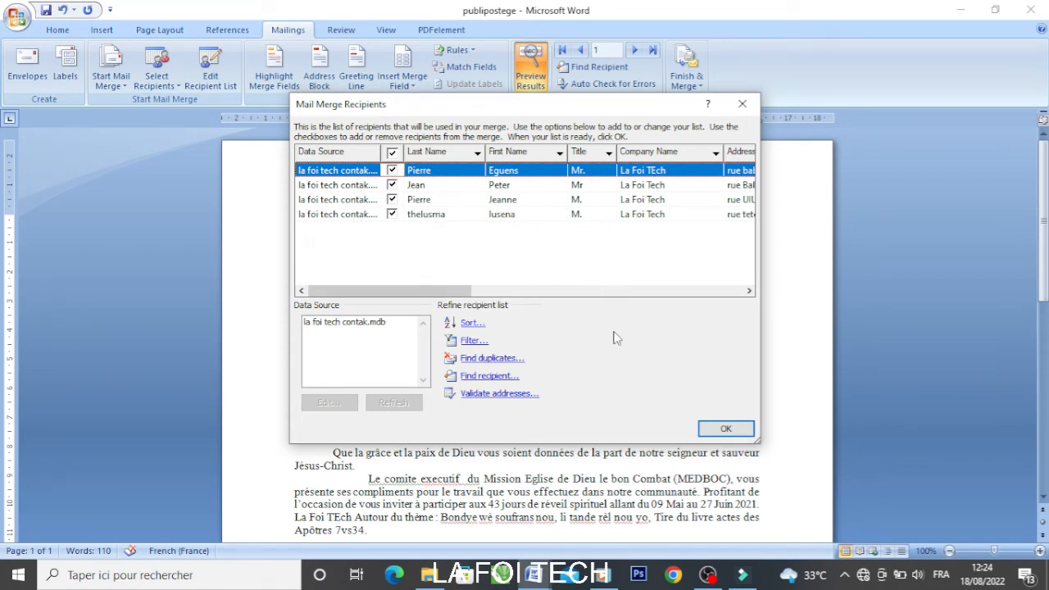
click(726, 429)
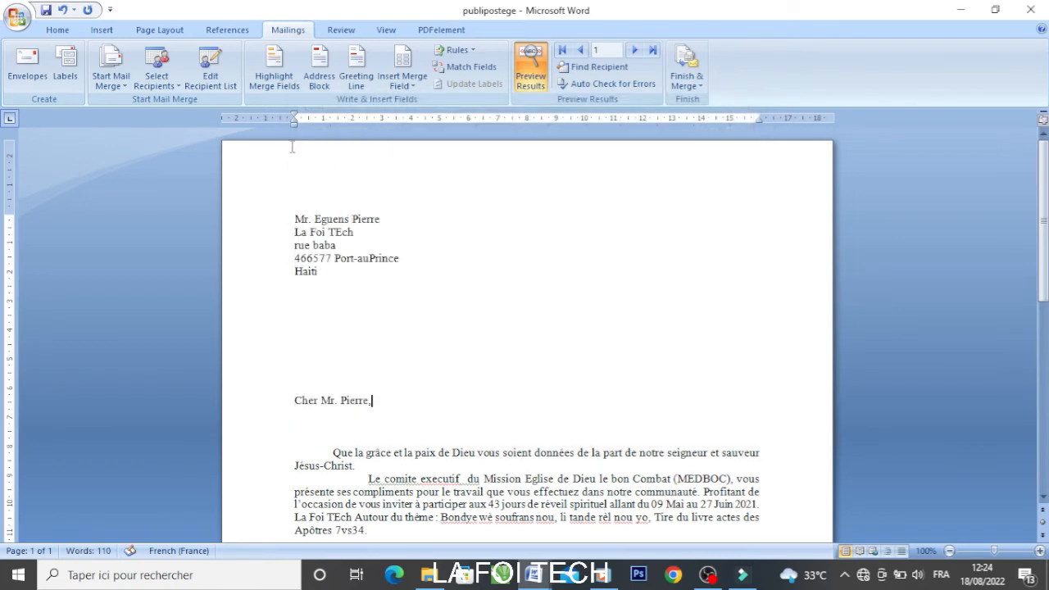
click(211, 71)
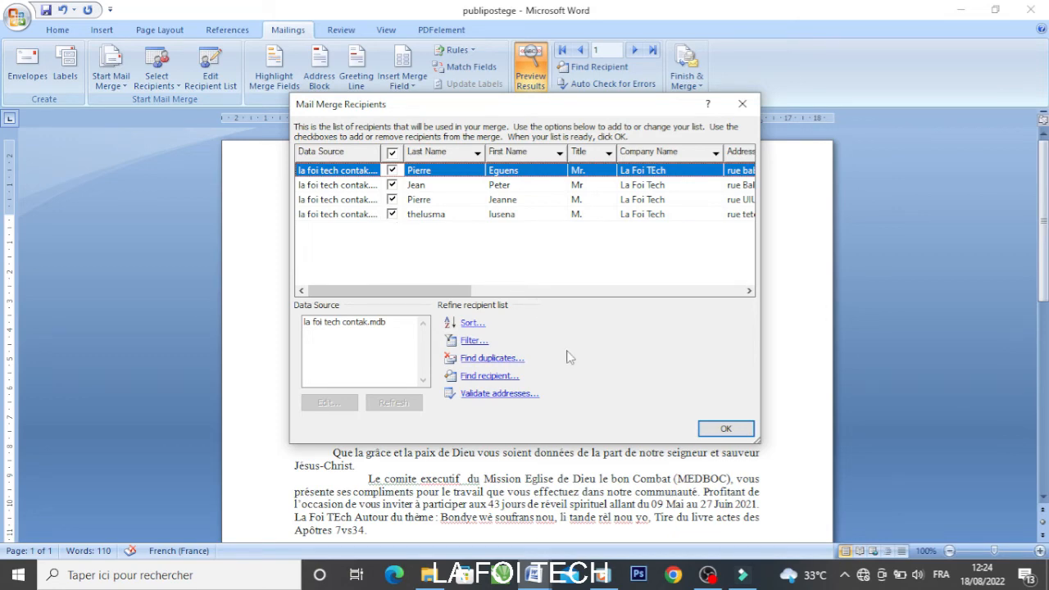
click(728, 426)
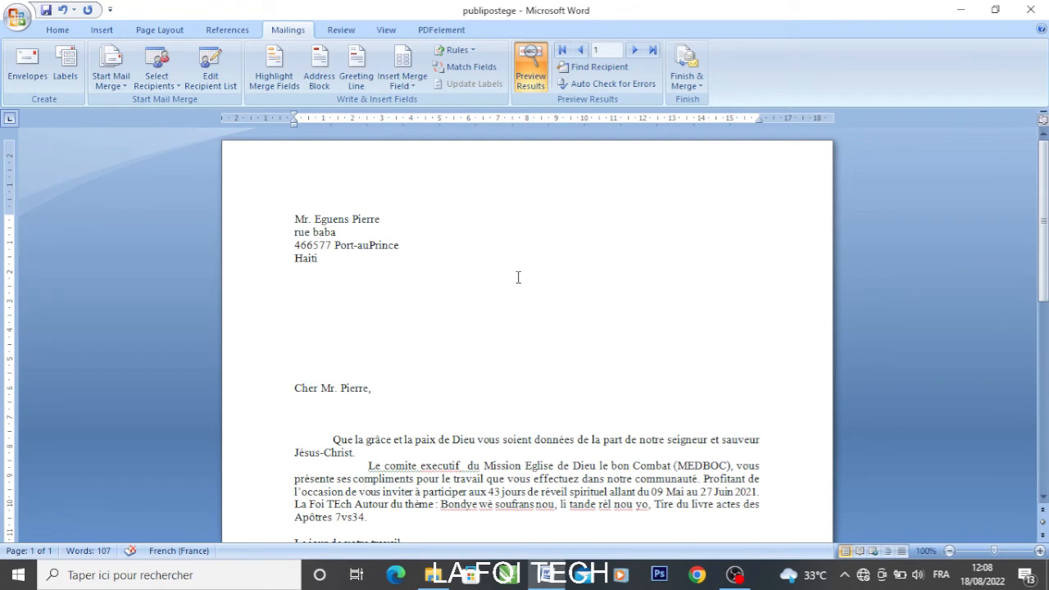
Insert placeholder text ': ffff ffff' just before 'Bondye' in the theme sentence and select it
scroll(518, 277, down, 2)
scroll(518, 277, up, 1)
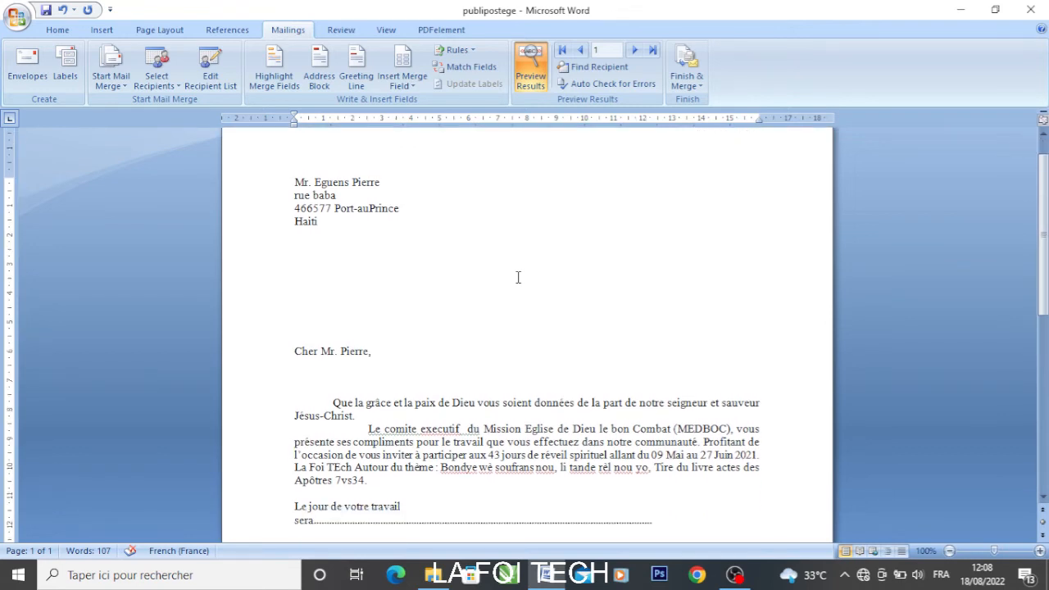
scroll(517, 277, down, 2)
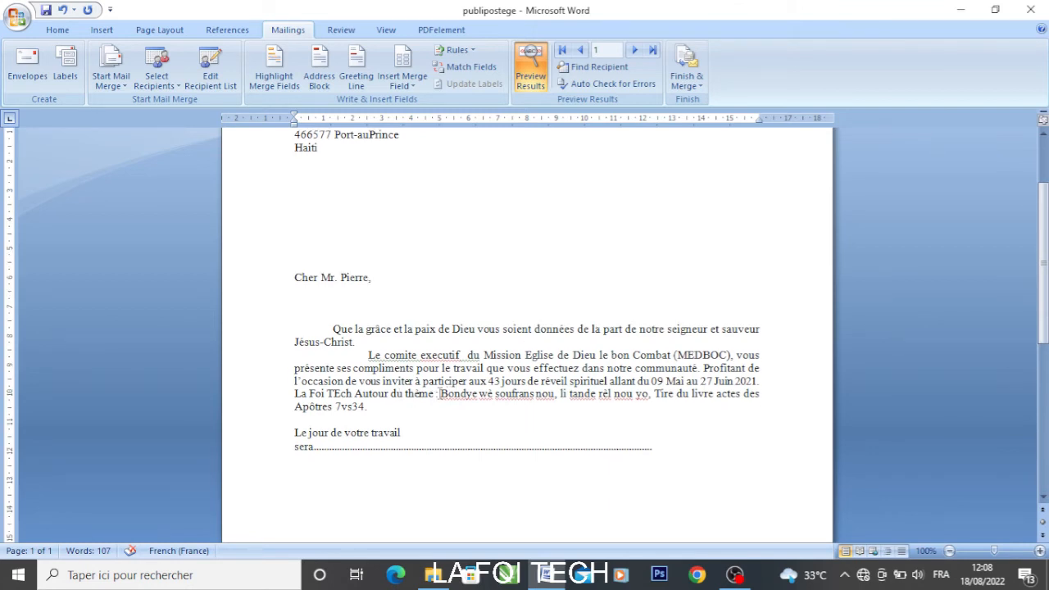
click(439, 394)
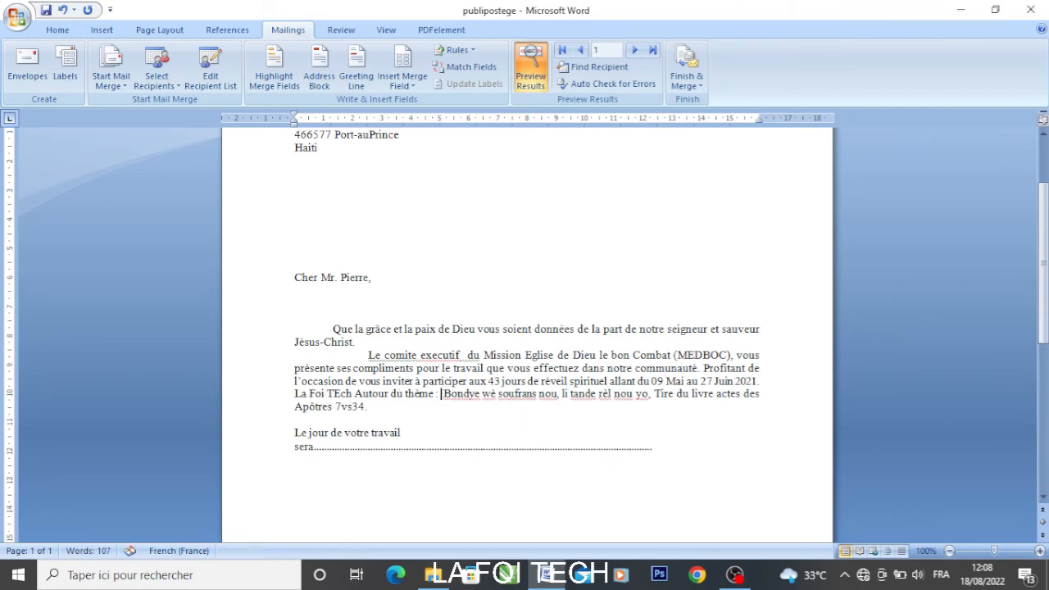
text(: ffff ffff)
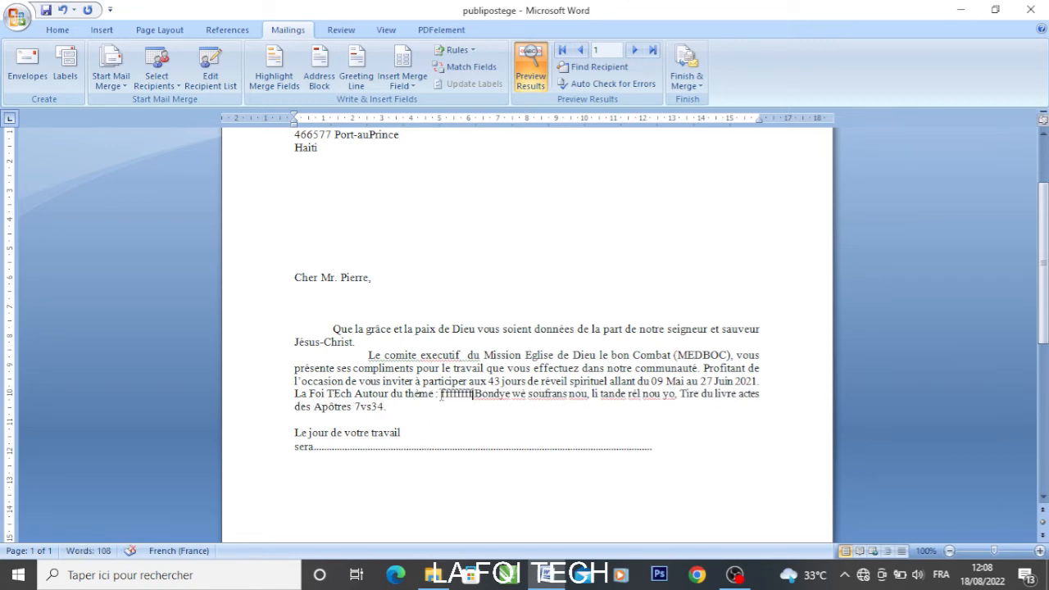
drag(440, 395, 474, 397)
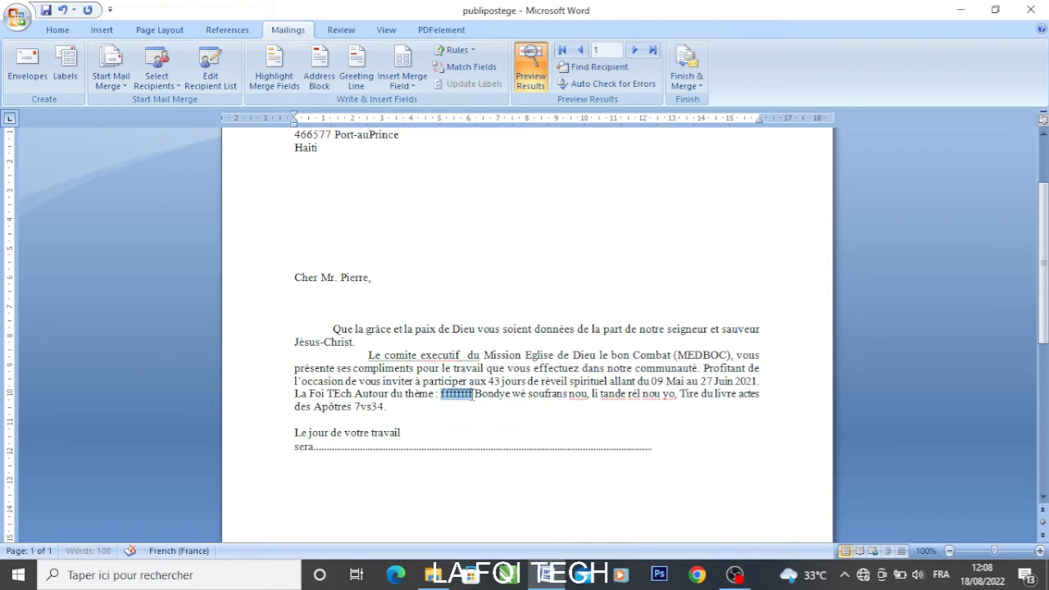
click(399, 57)
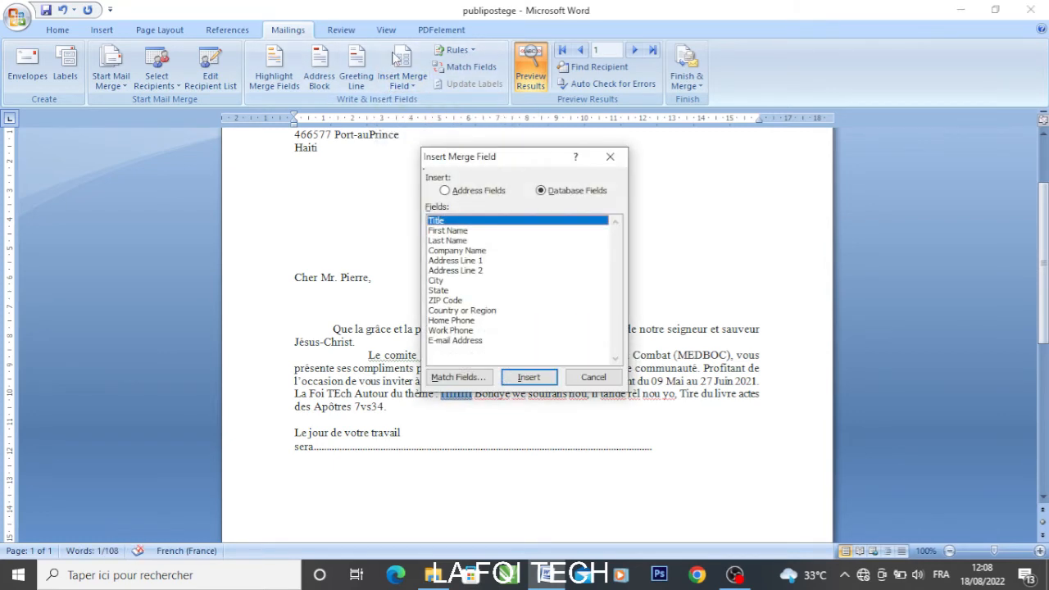
Replace the selected placeholder with the Company Name merge field, previewing as 'La Foi TEch'
click(479, 251)
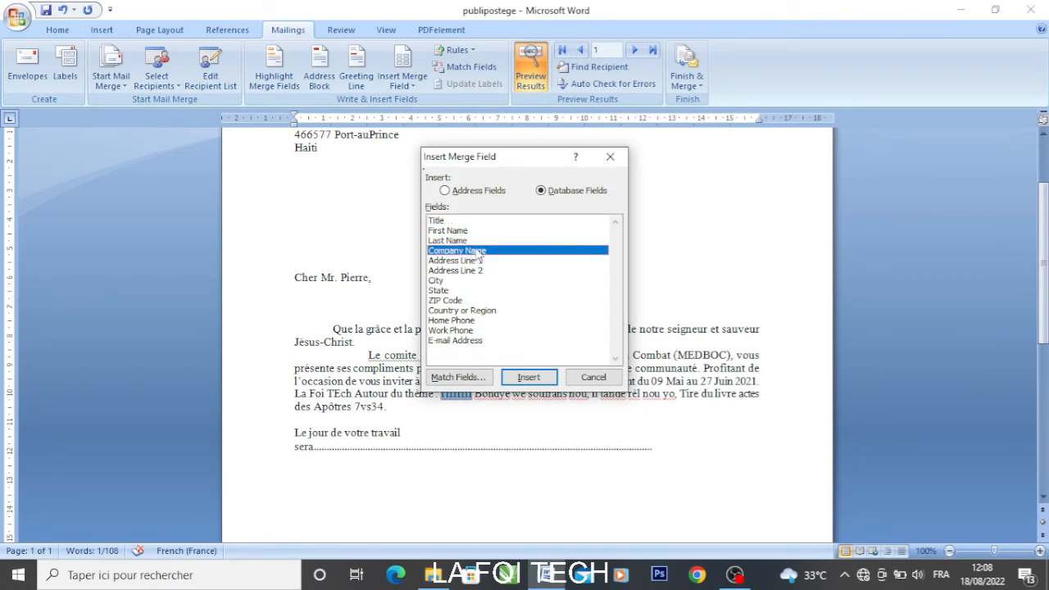
click(529, 377)
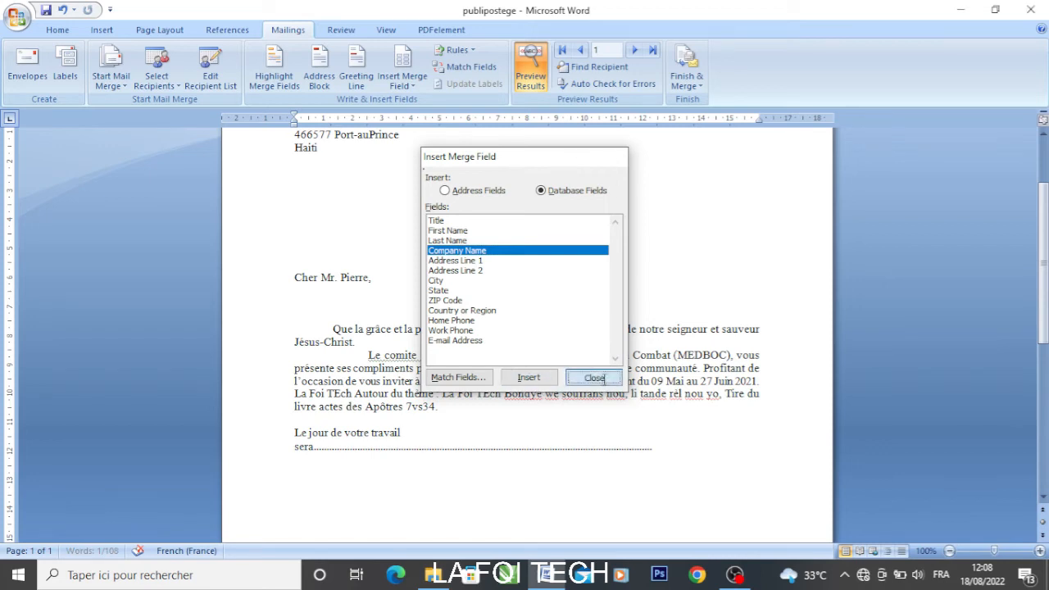
click(593, 377)
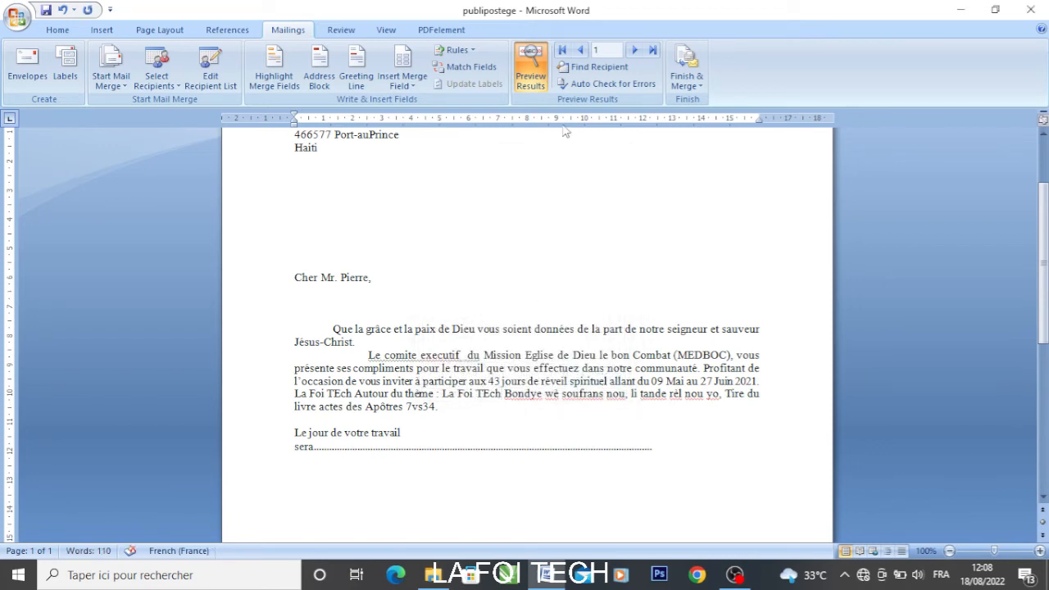
click(518, 83)
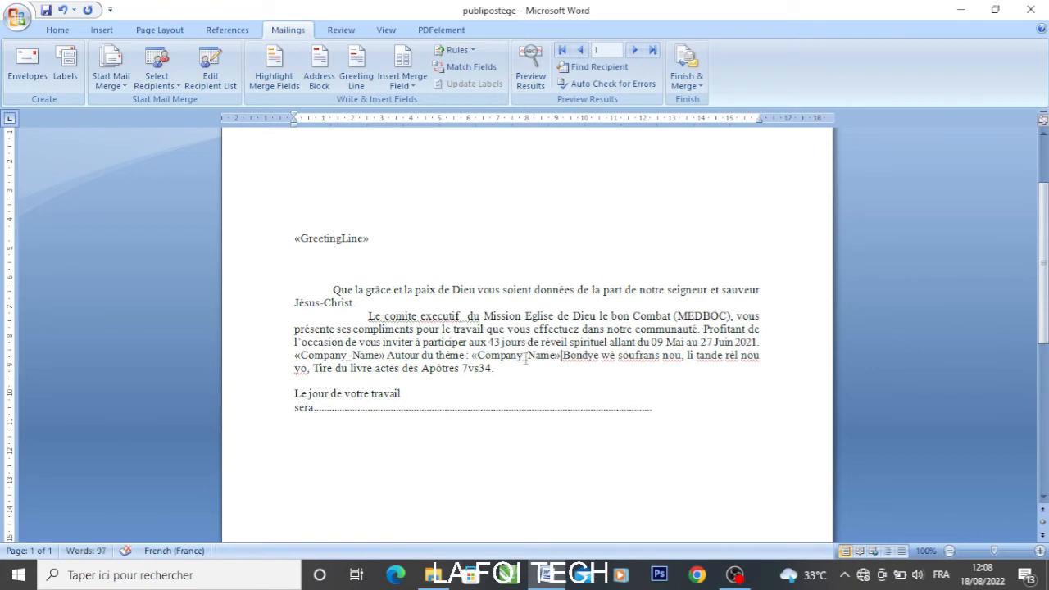
scroll(538, 364, up, 2)
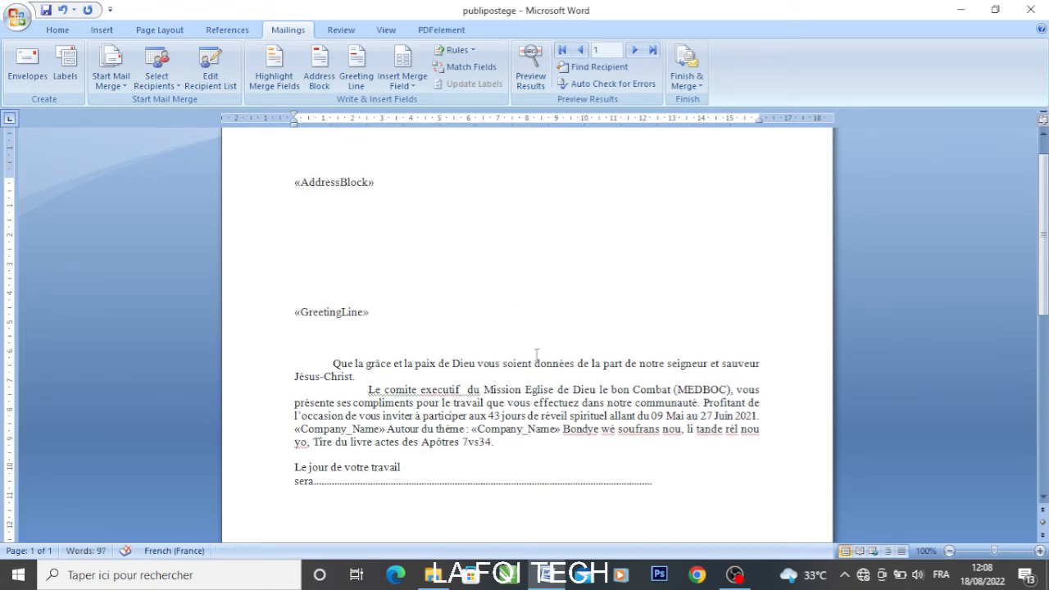
click(528, 72)
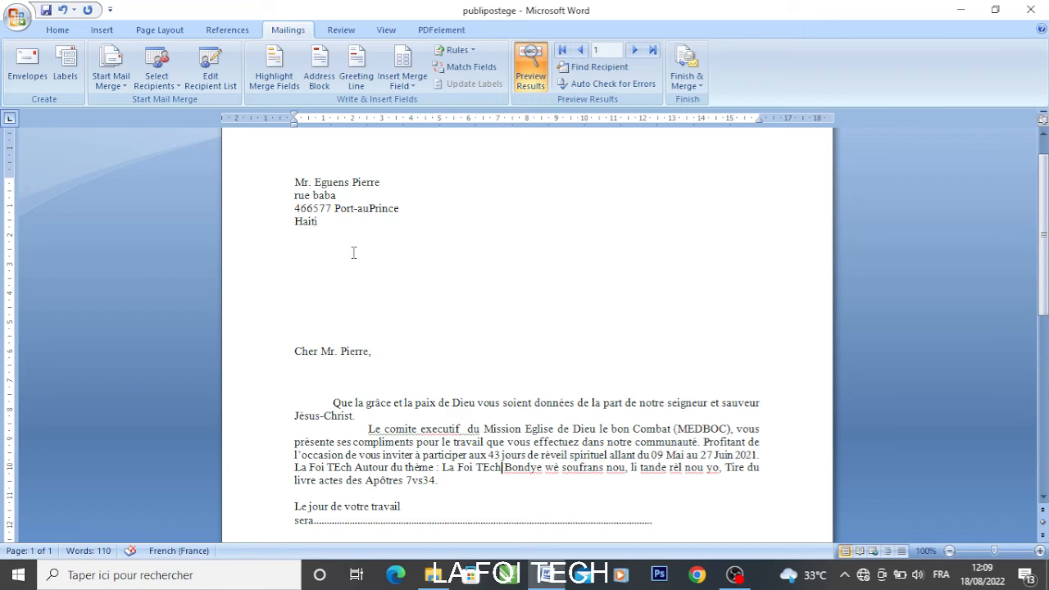
scroll(358, 271, down, 1)
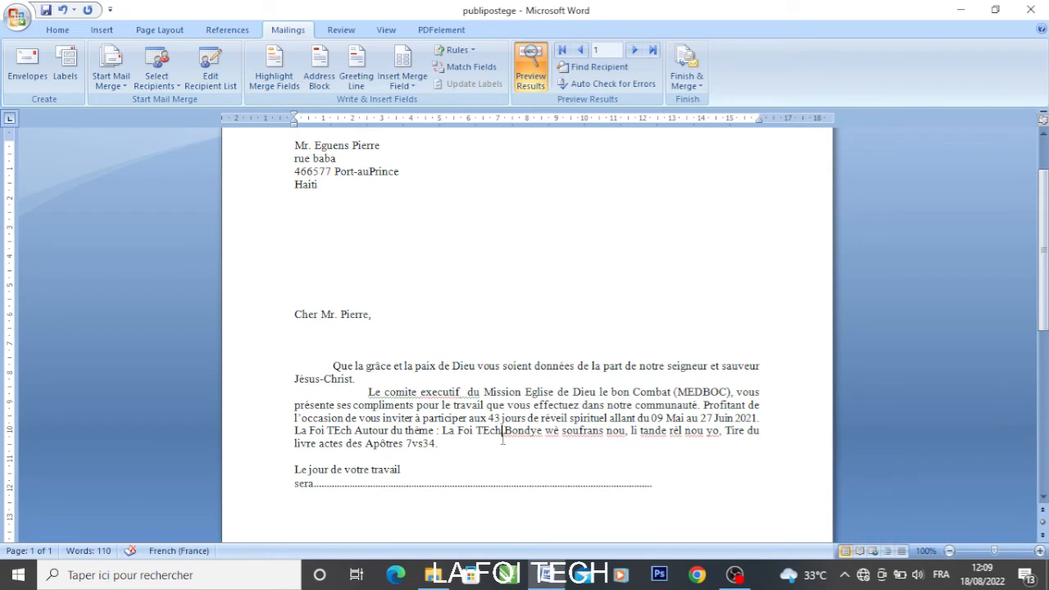
scroll(502, 440, down, 3)
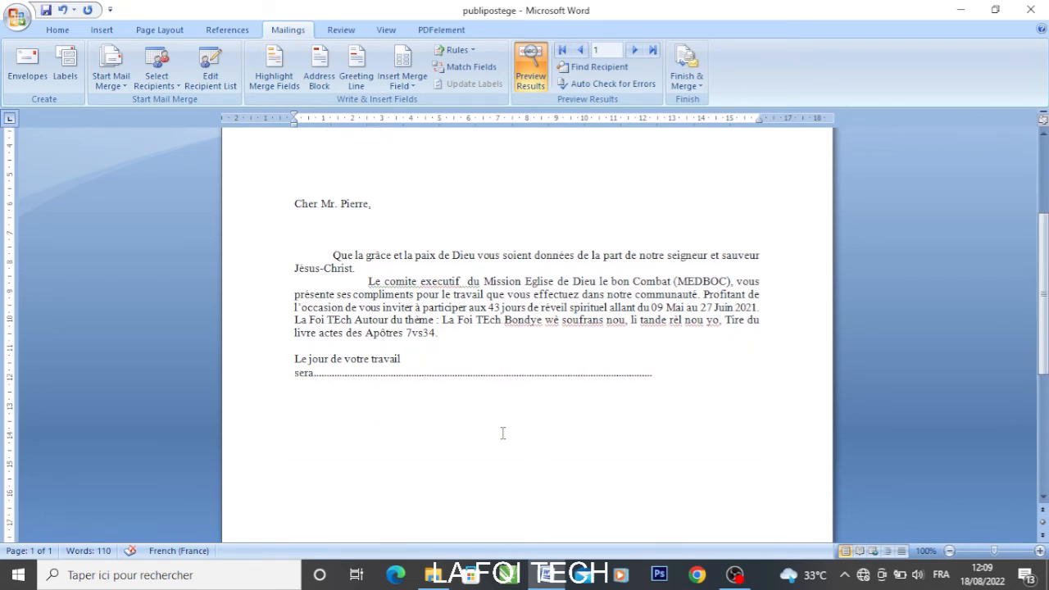
scroll(502, 433, up, 5)
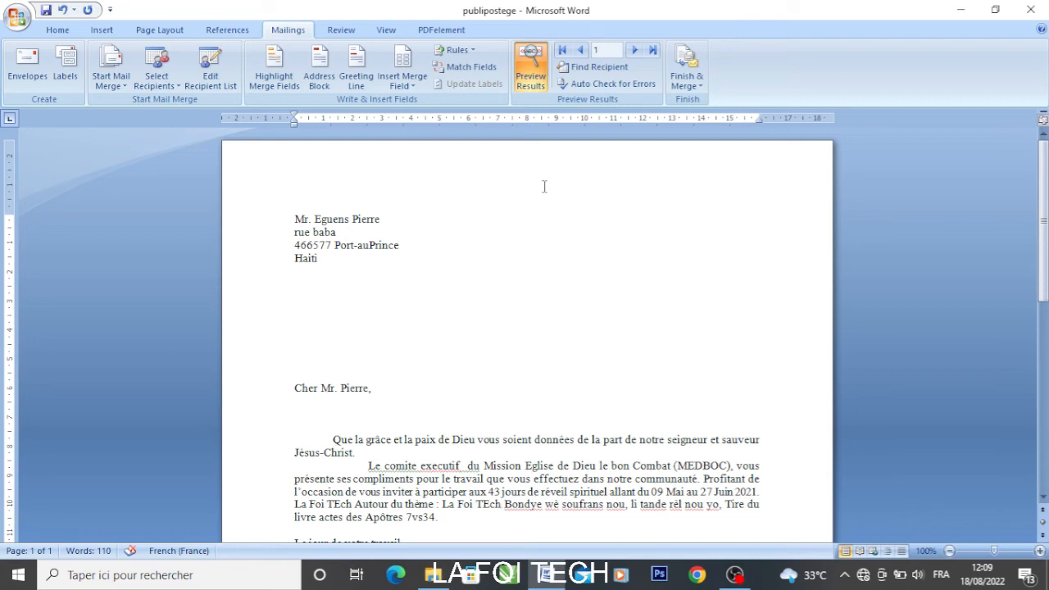
Finish the merge with Edit Individual Documents for all records, creating Letters1
click(687, 73)
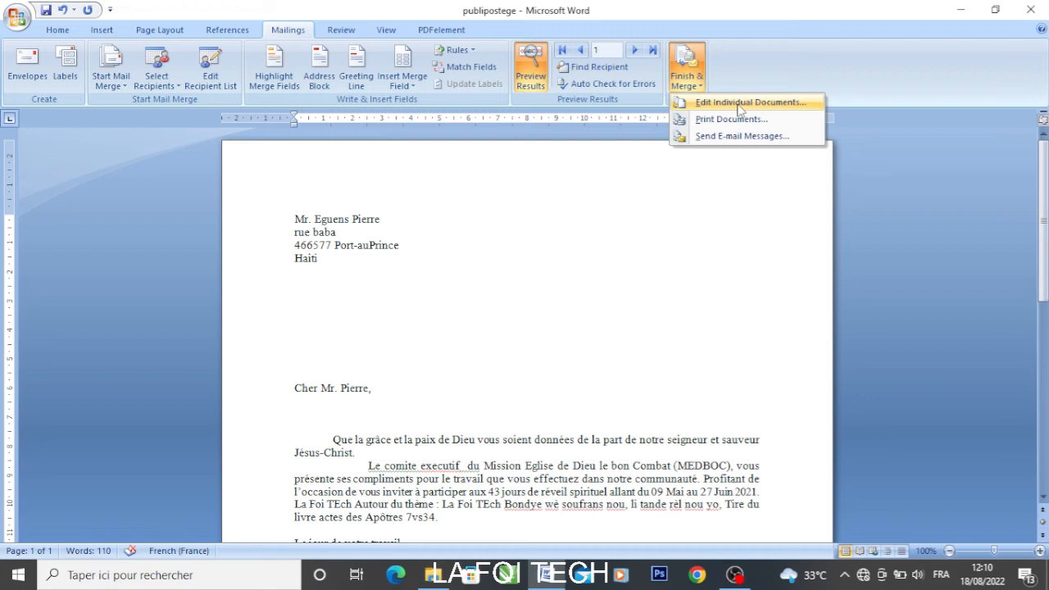
click(737, 101)
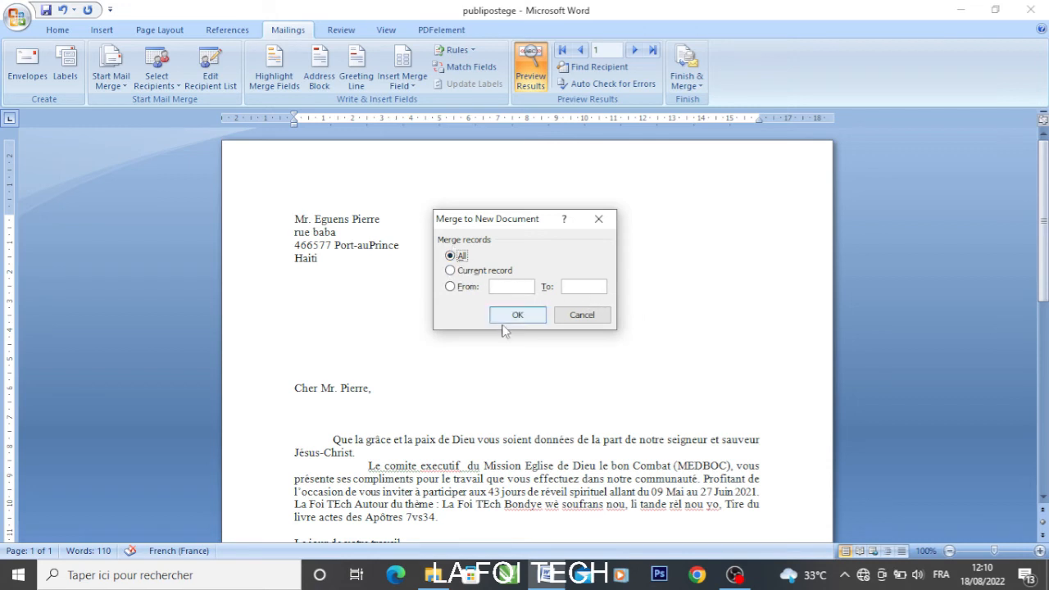
click(517, 316)
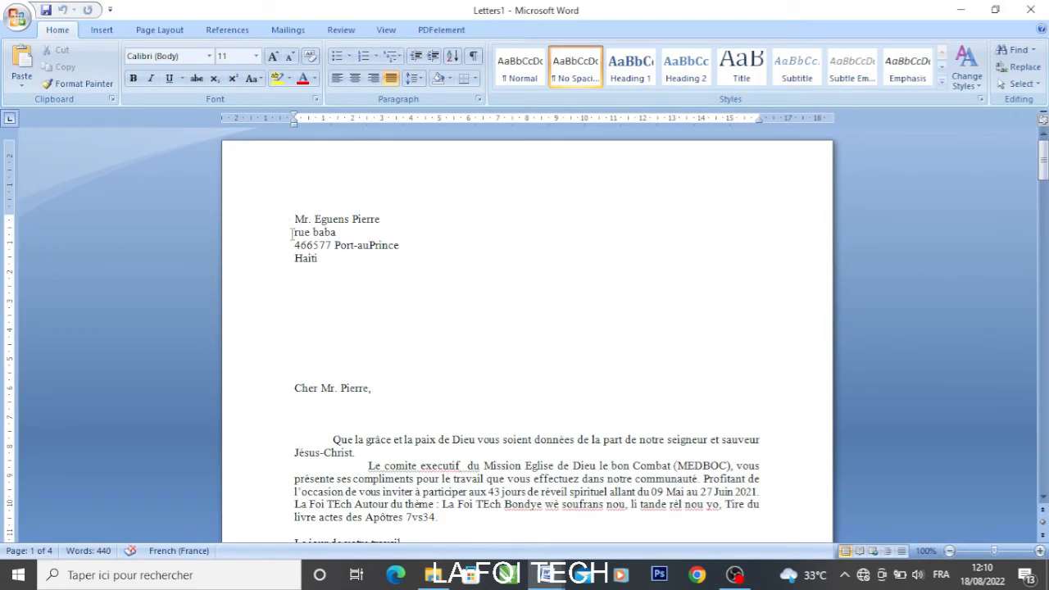
Scroll through Letters1 to check each of the four personalised letters
drag(1042, 157, 1046, 329)
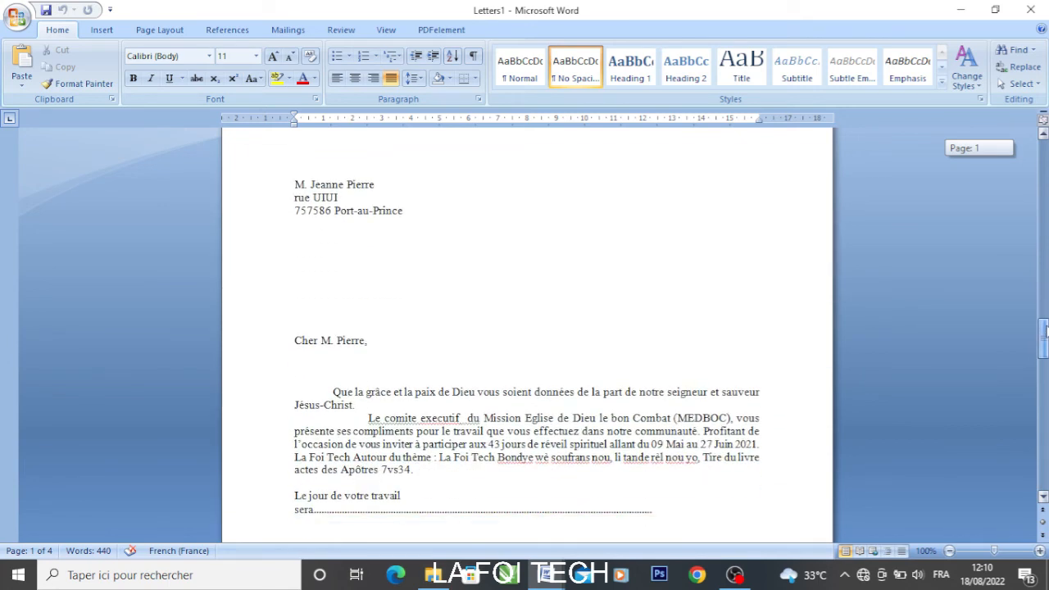
drag(1046, 329, 1042, 407)
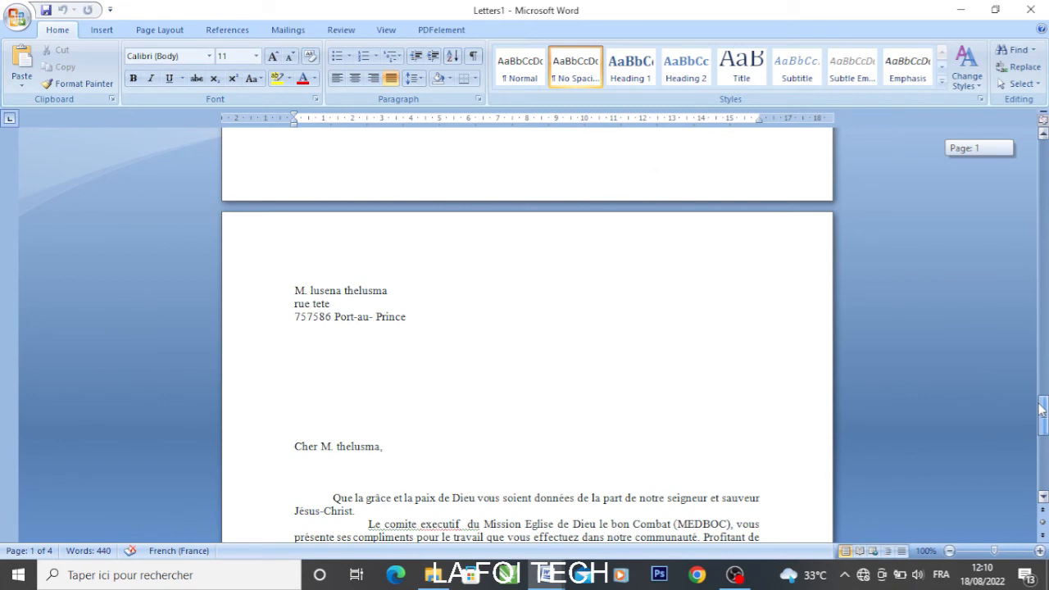
drag(1042, 407, 1030, 430)
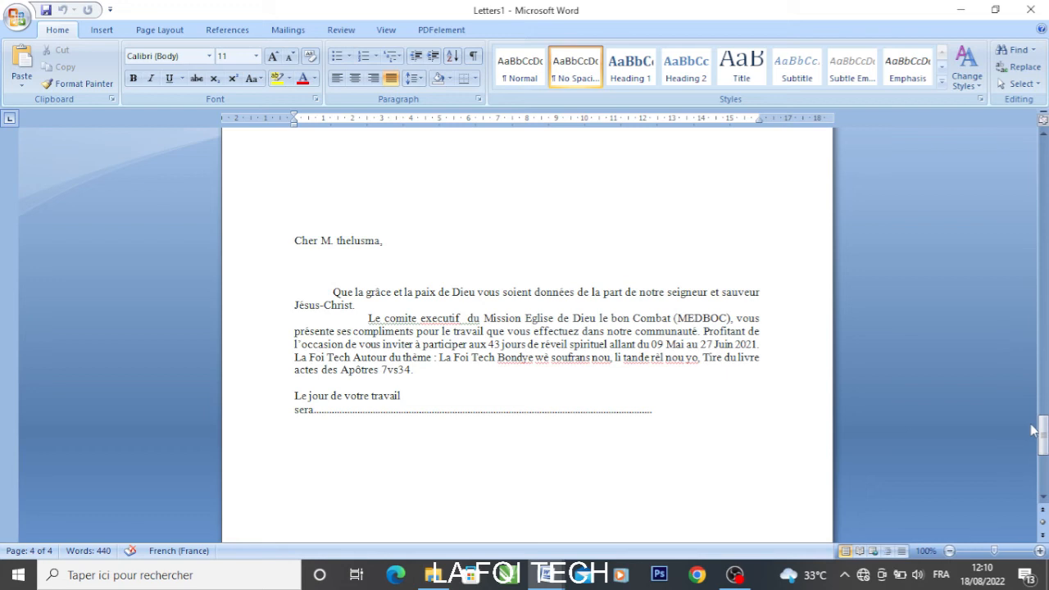
mouse_move(1034, 430)
mouse_down()
mouse_move(1042, 160)
mouse_move(1042, 471)
mouse_move(1043, 426)
mouse_up()
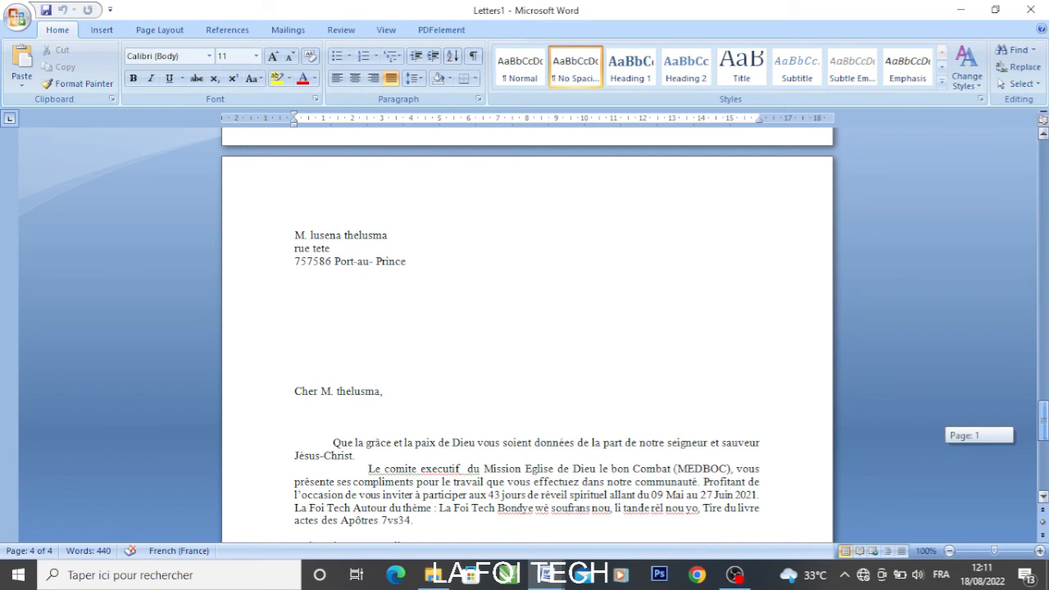
drag(1044, 425, 1043, 164)
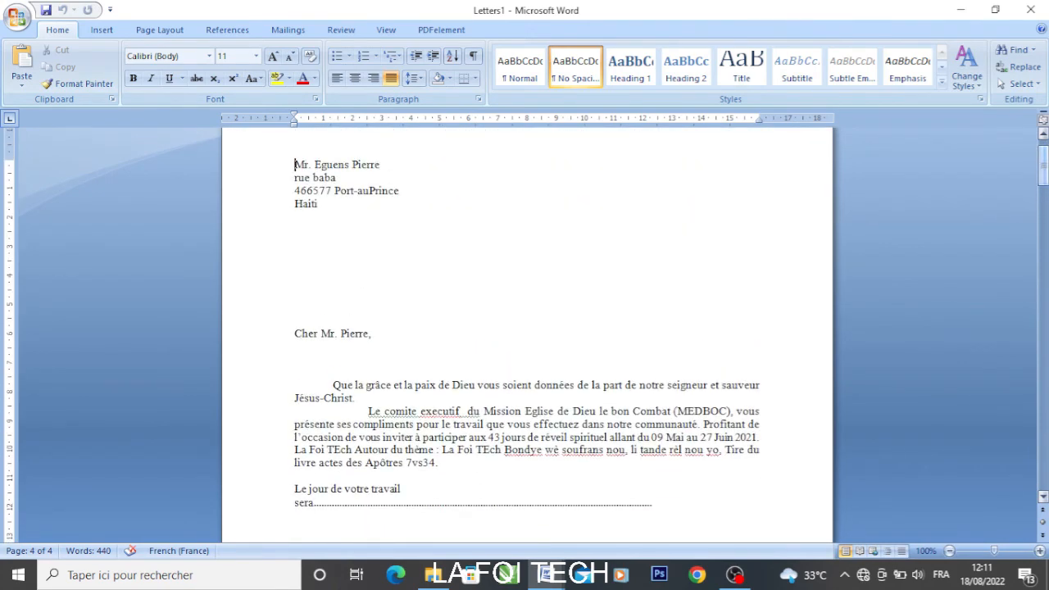
scroll(913, 337, down, 5)
scroll(915, 345, down, 4)
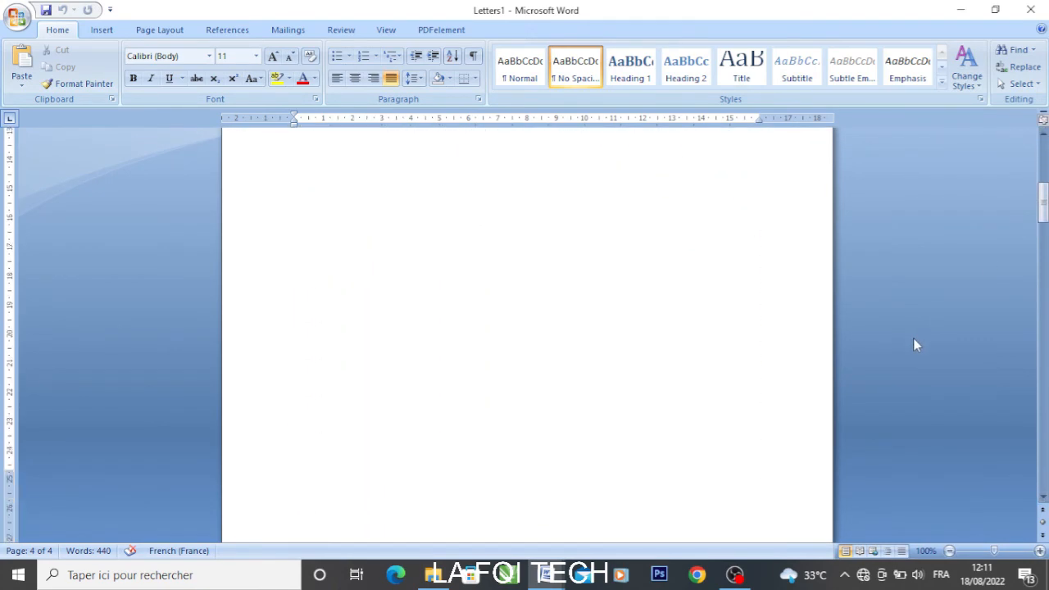
scroll(915, 345, up, 10)
scroll(915, 345, down, 5)
scroll(912, 339, up, 6)
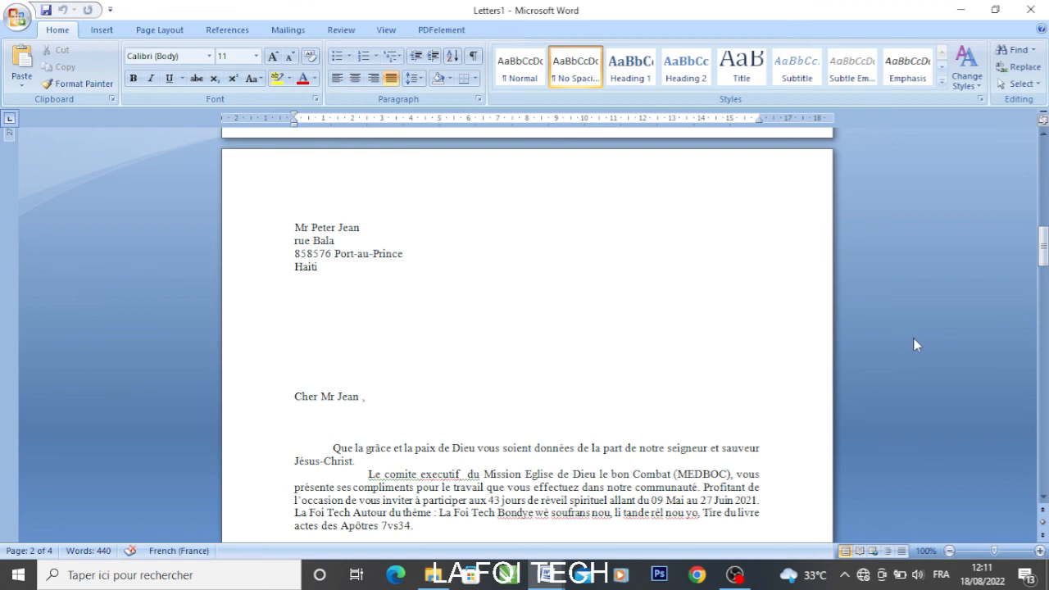
scroll(760, 373, down, 6)
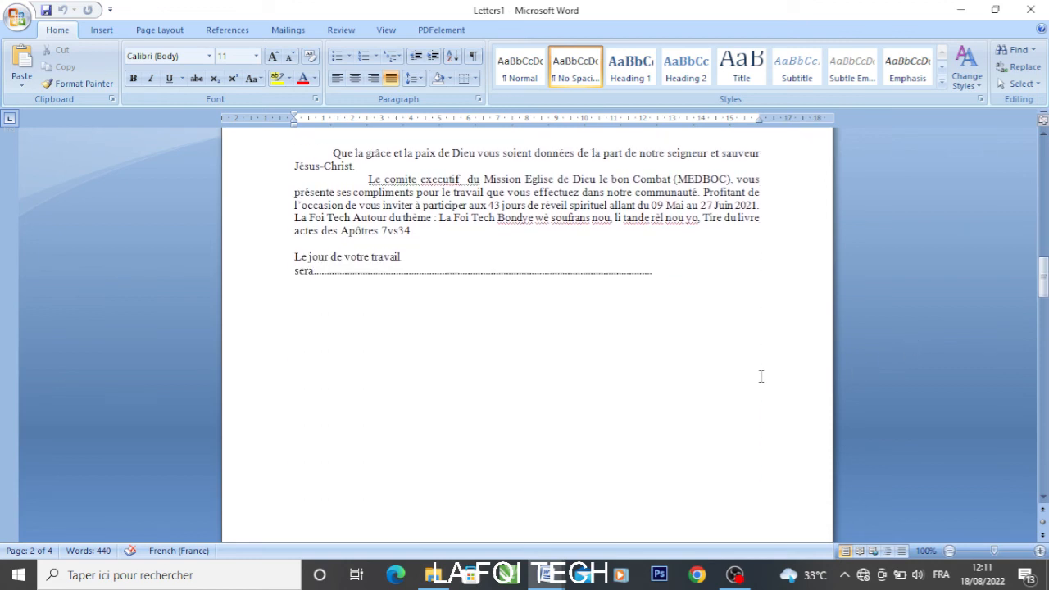
scroll(760, 377, down, 4)
scroll(760, 376, up, 8)
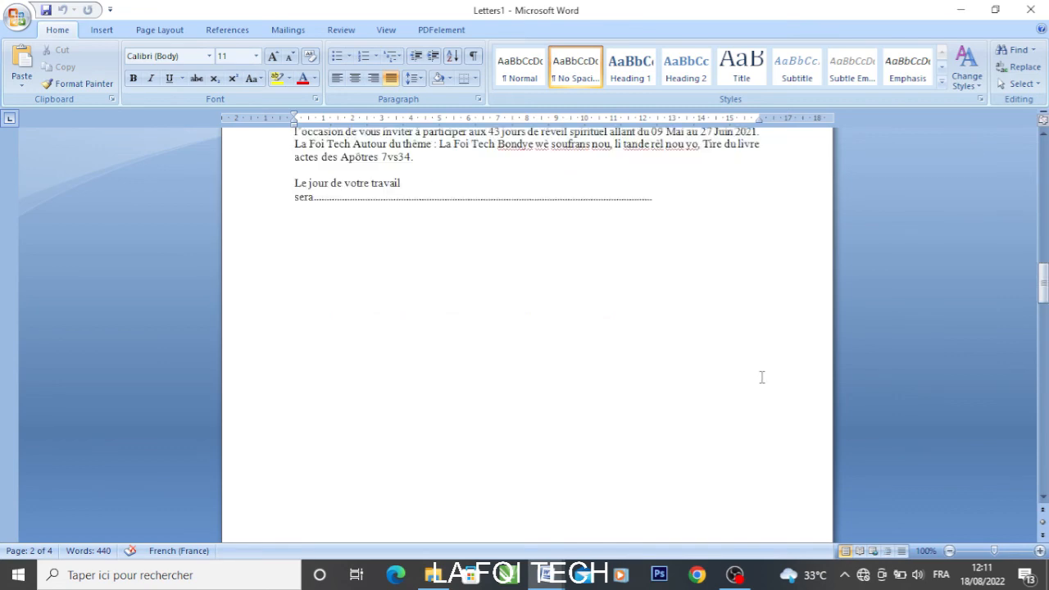
scroll(762, 377, up, 20)
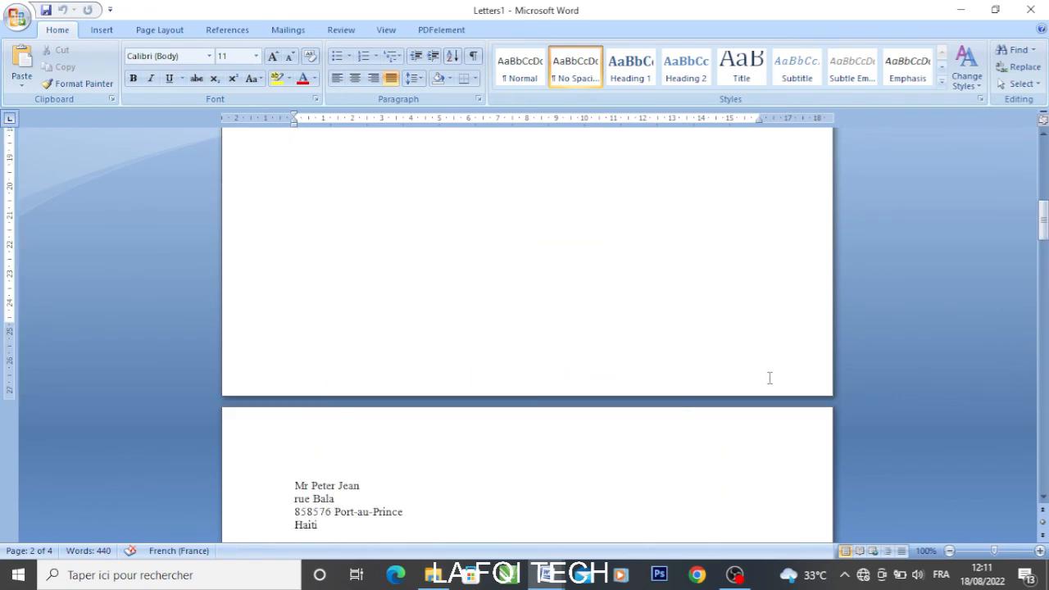
scroll(770, 379, up, 3)
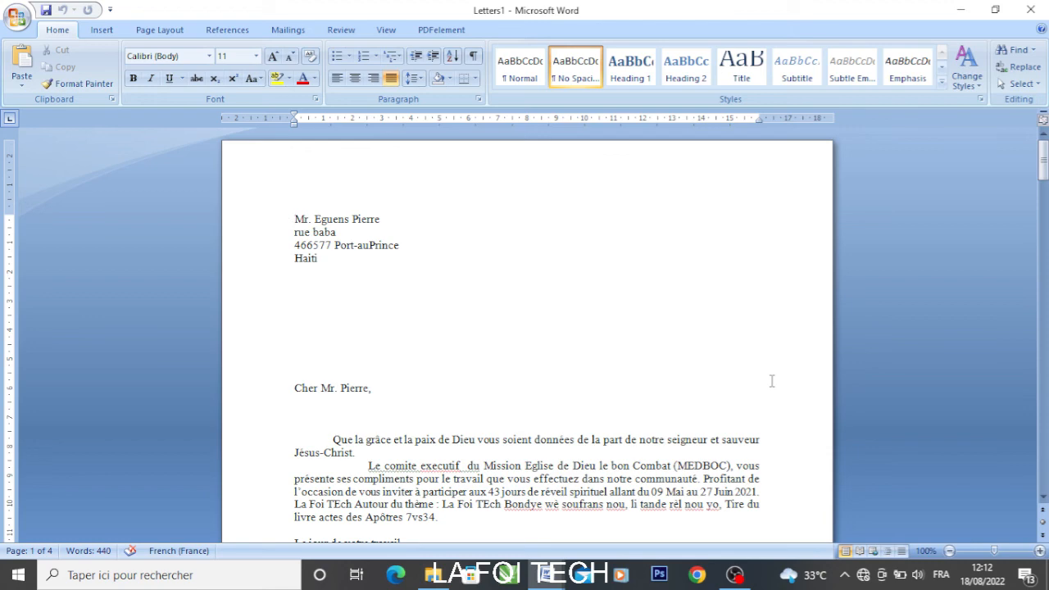
scroll(770, 380, down, 8)
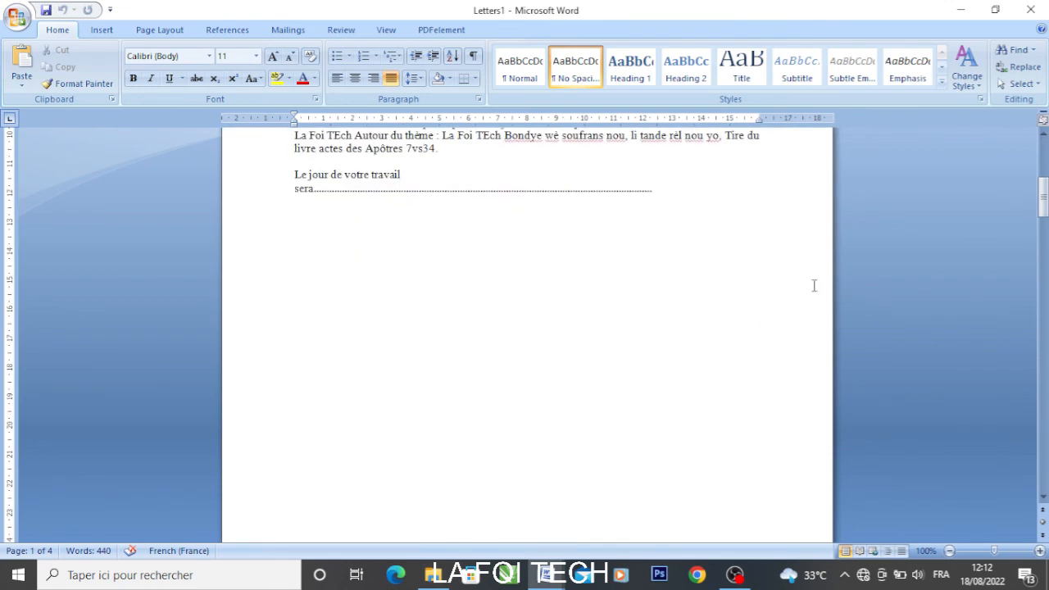
Minimize Letters1 to bring the publipostege main document back into view
click(962, 10)
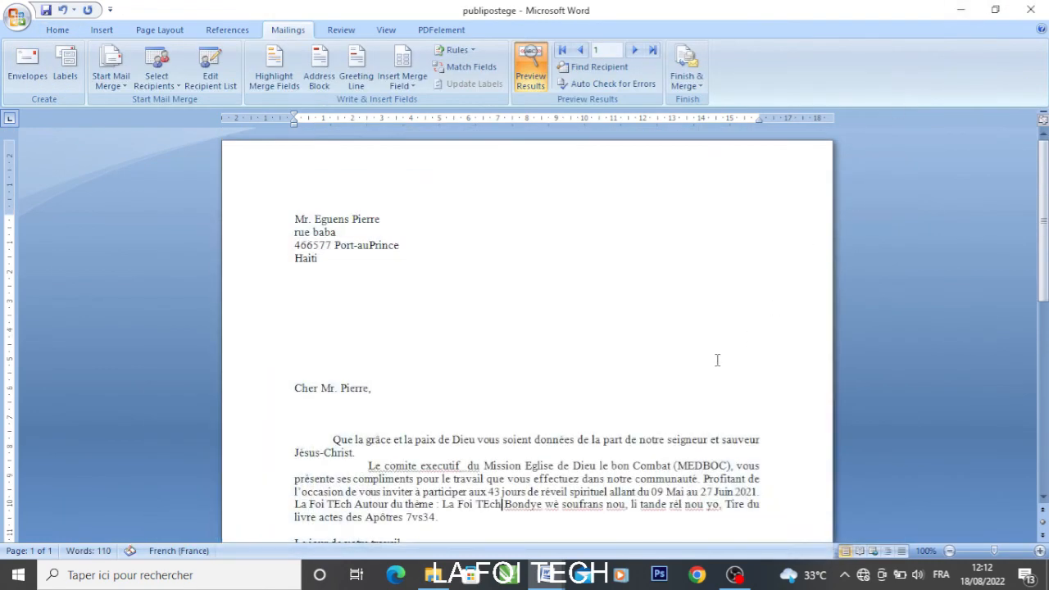
scroll(685, 358, down, 8)
scroll(628, 339, up, 10)
scroll(629, 338, down, 5)
scroll(630, 337, down, 5)
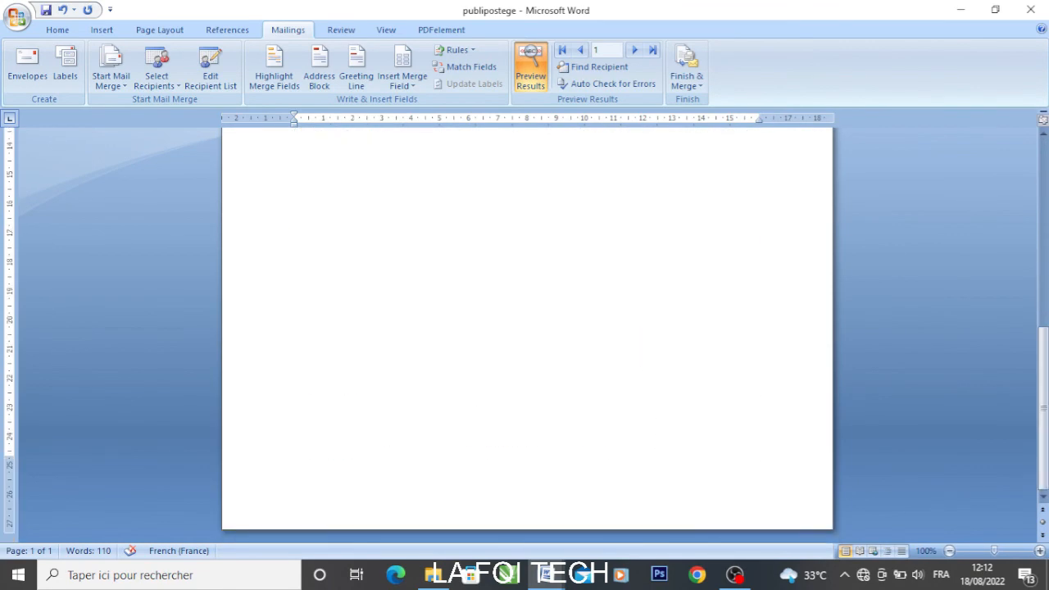
Bring Letters1 back from the taskbar at its first letter and open the Office menu
mouse_move(542, 567)
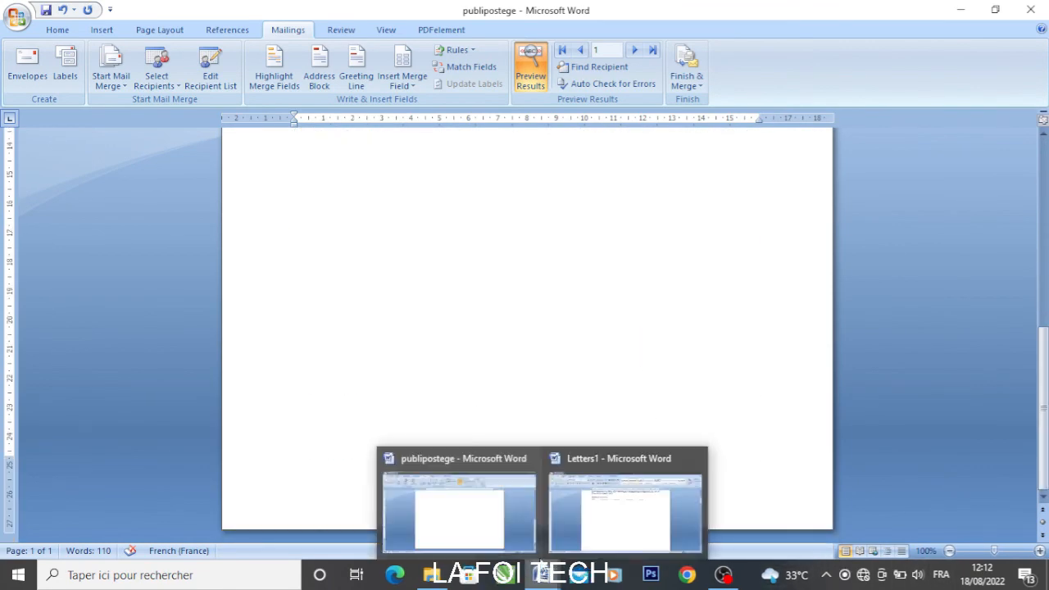
click(598, 533)
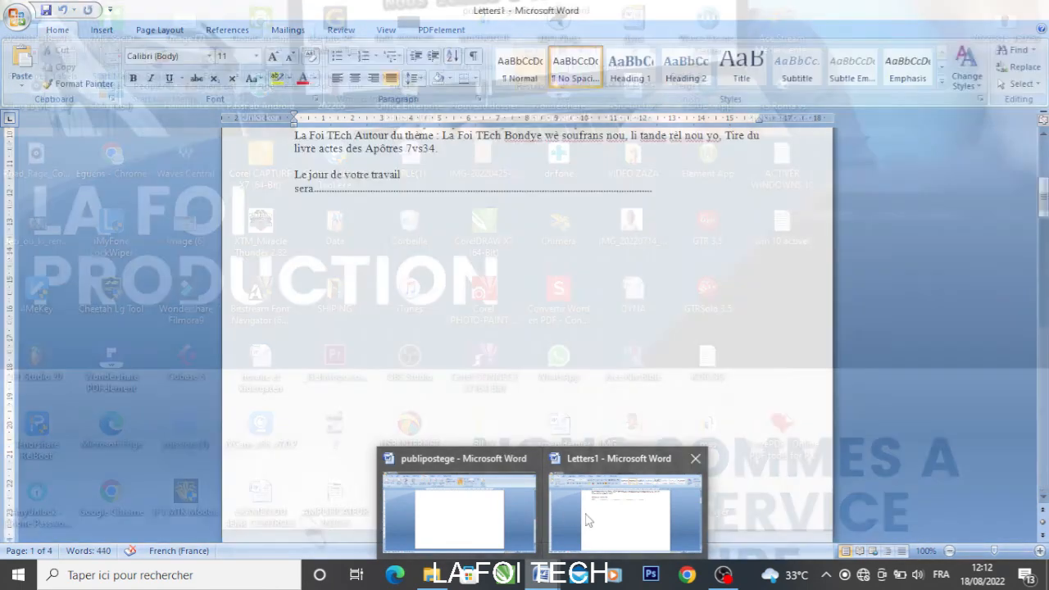
click(585, 519)
scroll(559, 309, up, 3)
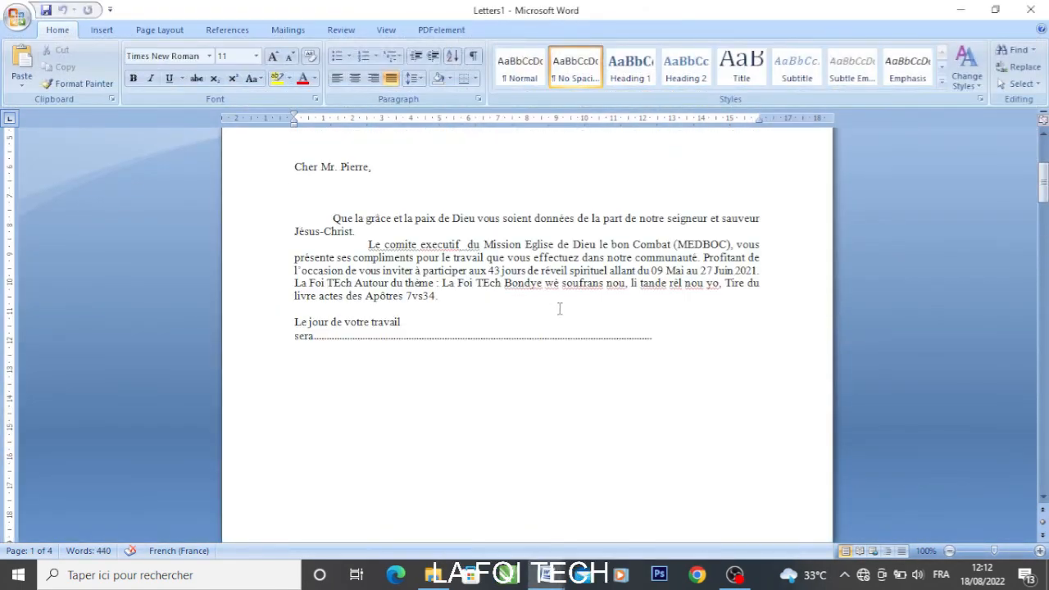
scroll(559, 308, up, 5)
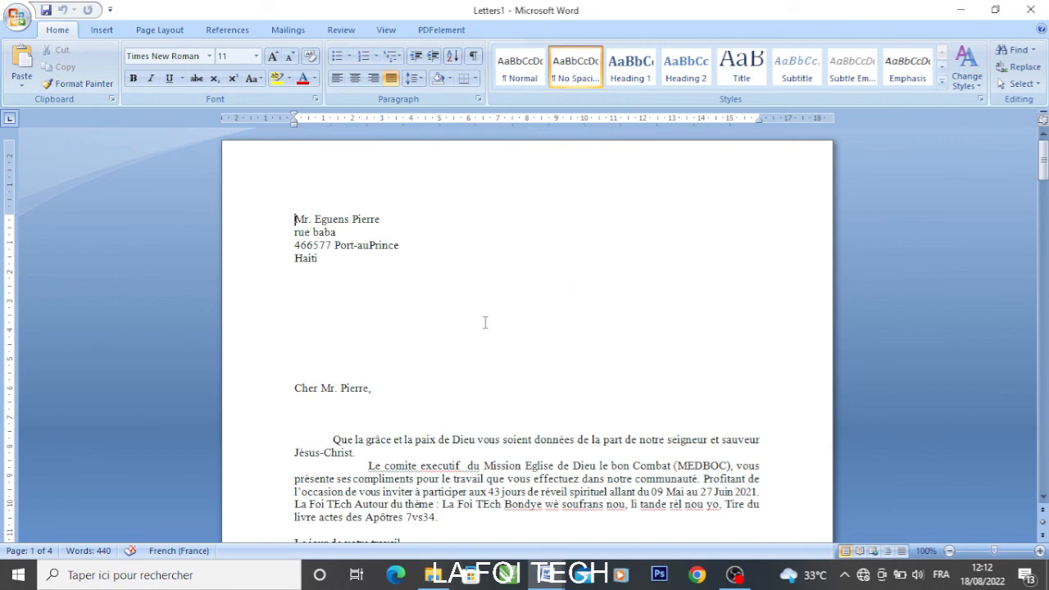
click(10, 24)
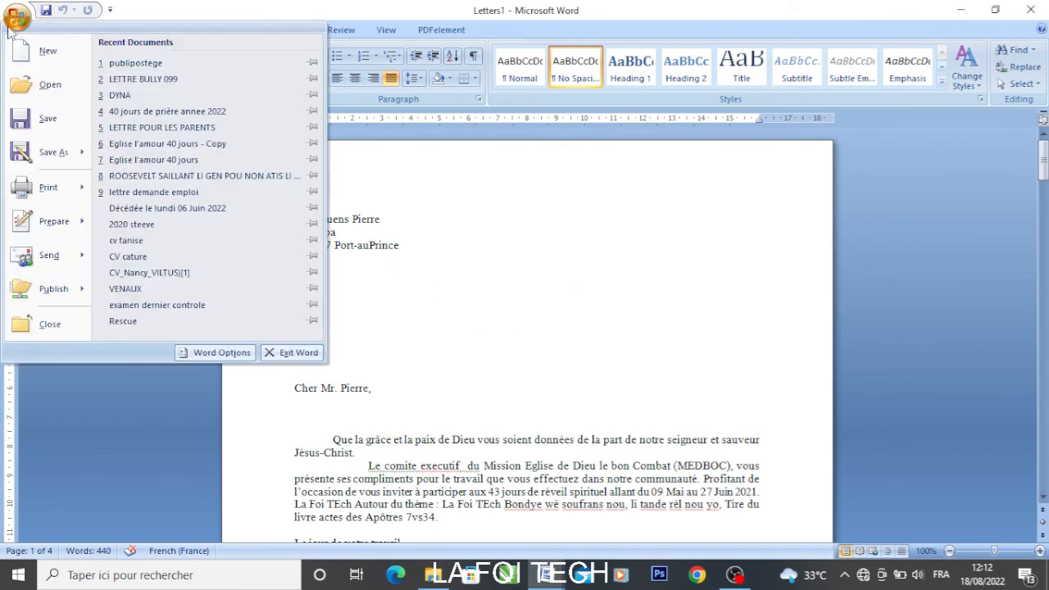
Save the merged letters to Documents as 'save publipostage', replacing the Letters1 name
click(28, 128)
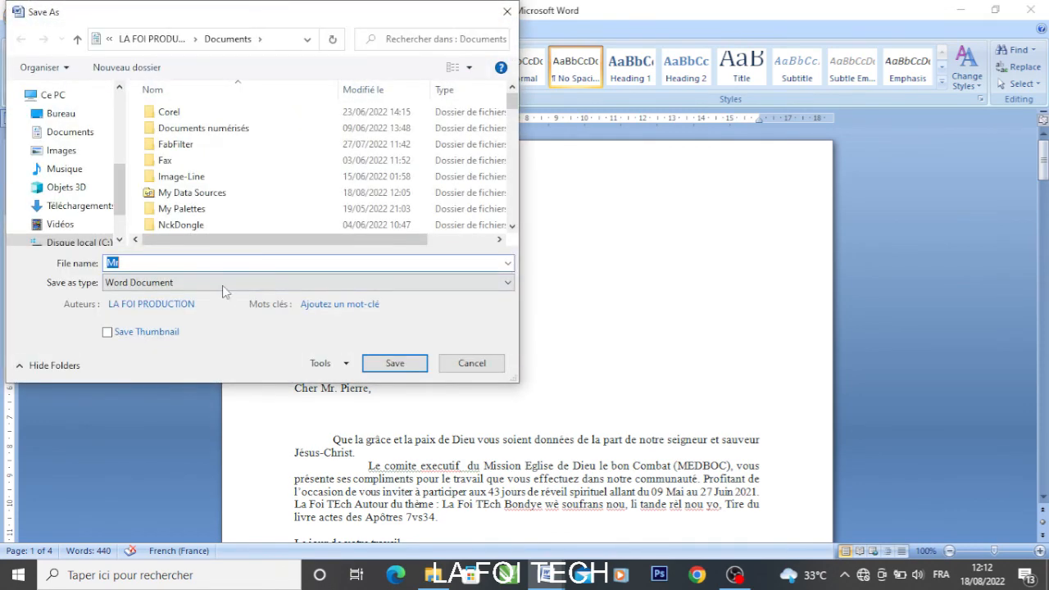
click(164, 262)
double_click(164, 262)
text(sa)
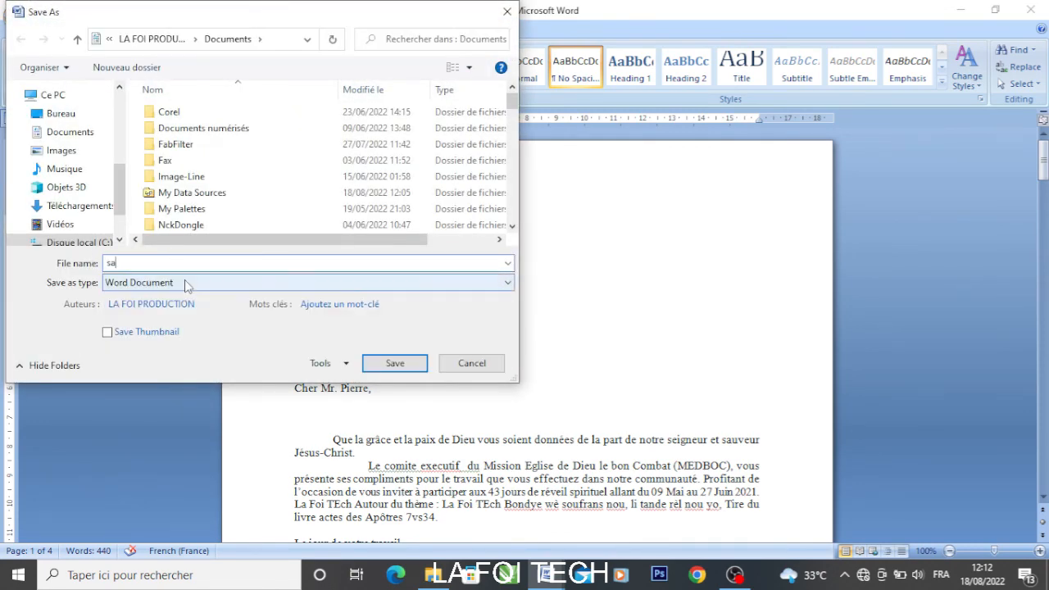
text(ve publipostag)
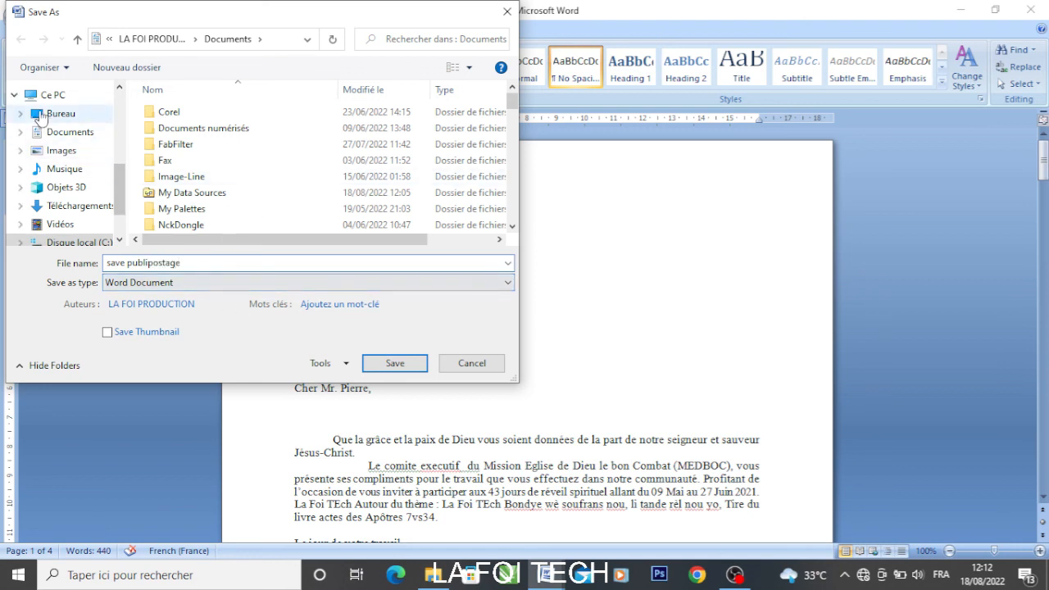
text(e)
click(51, 132)
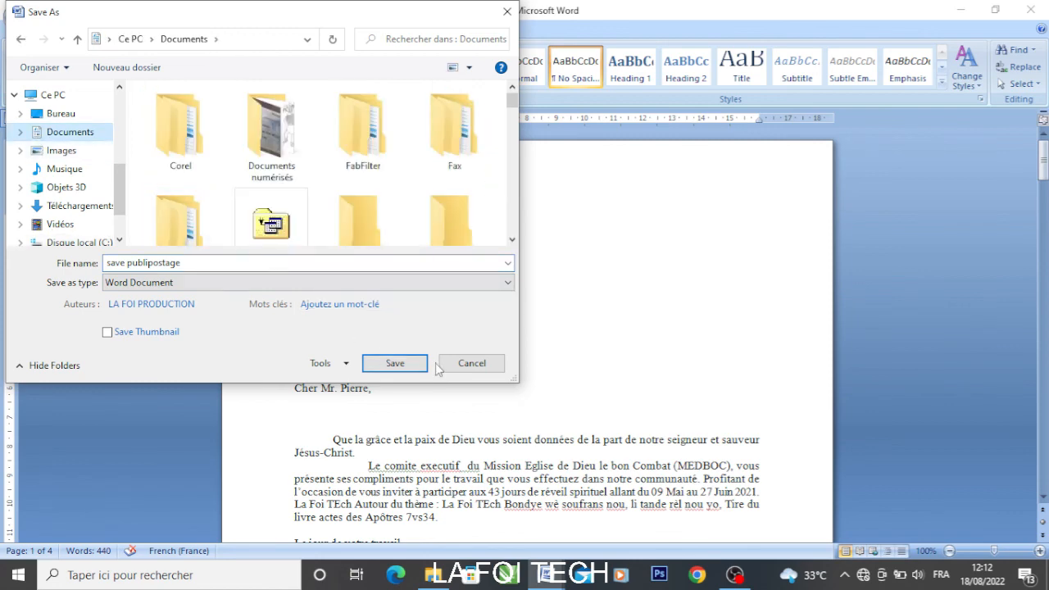
click(392, 363)
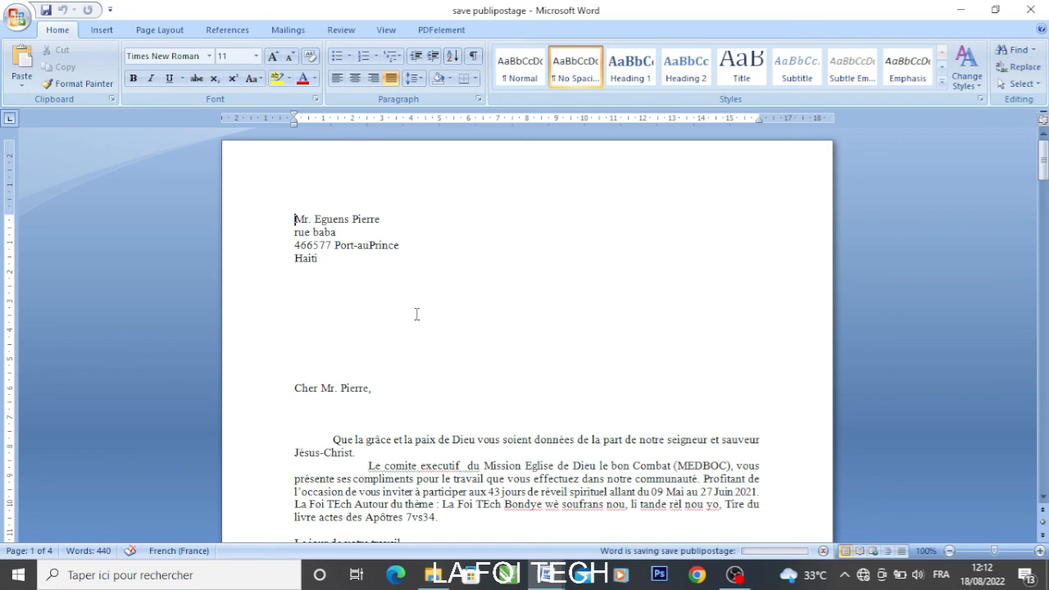
scroll(416, 313, down, 3)
scroll(416, 318, down, 17)
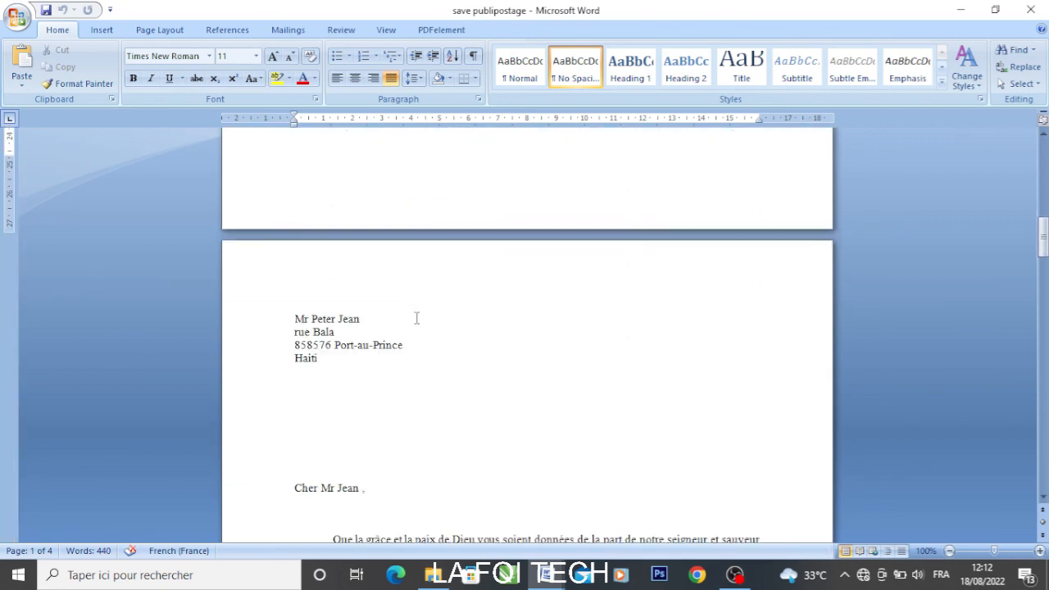
scroll(416, 320, down, 15)
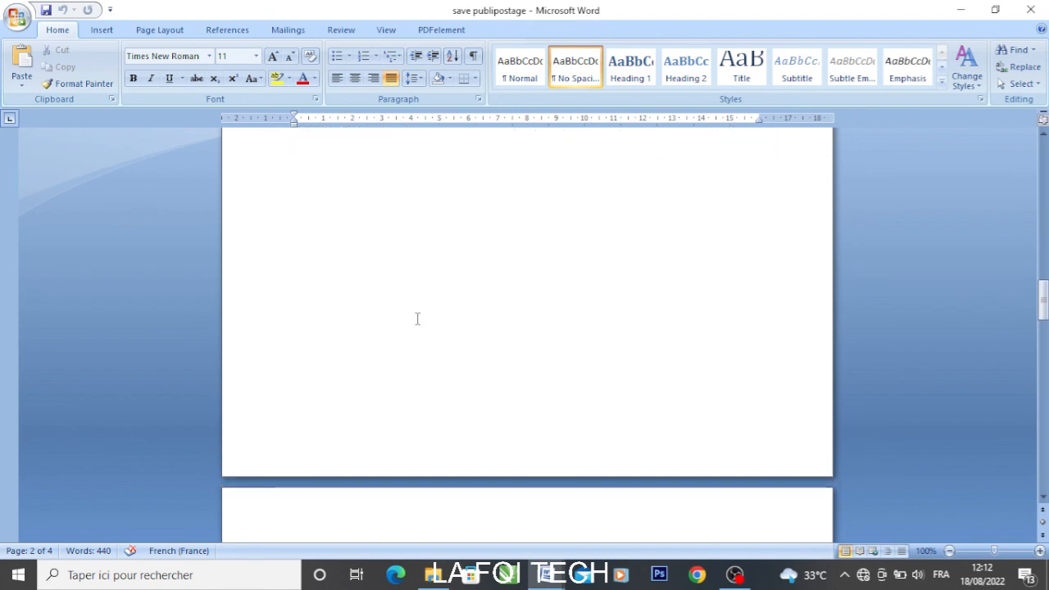
scroll(416, 319, down, 15)
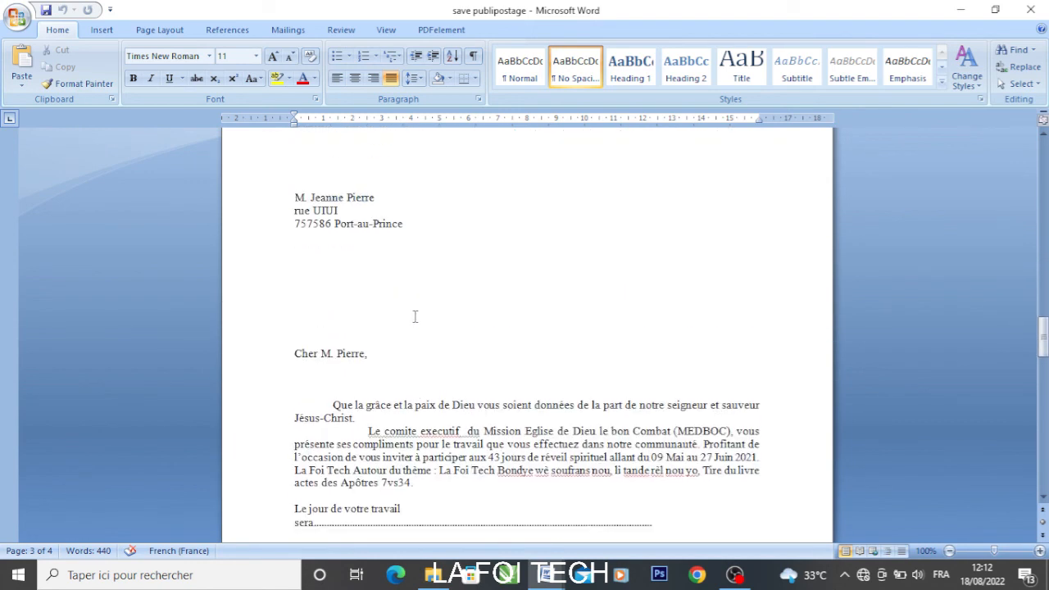
scroll(415, 316, up, 10)
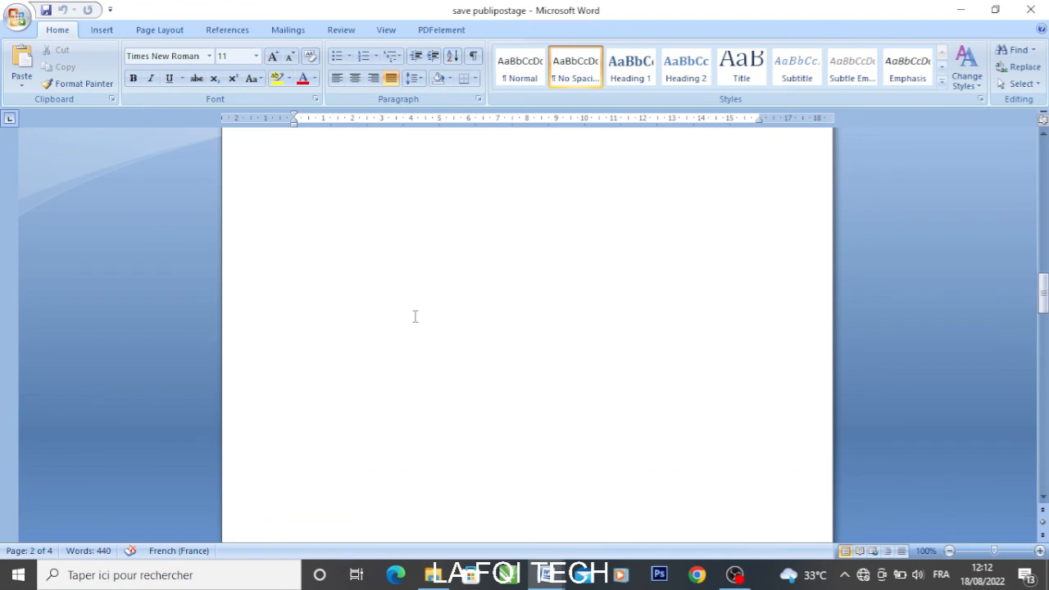
scroll(414, 314, up, 2)
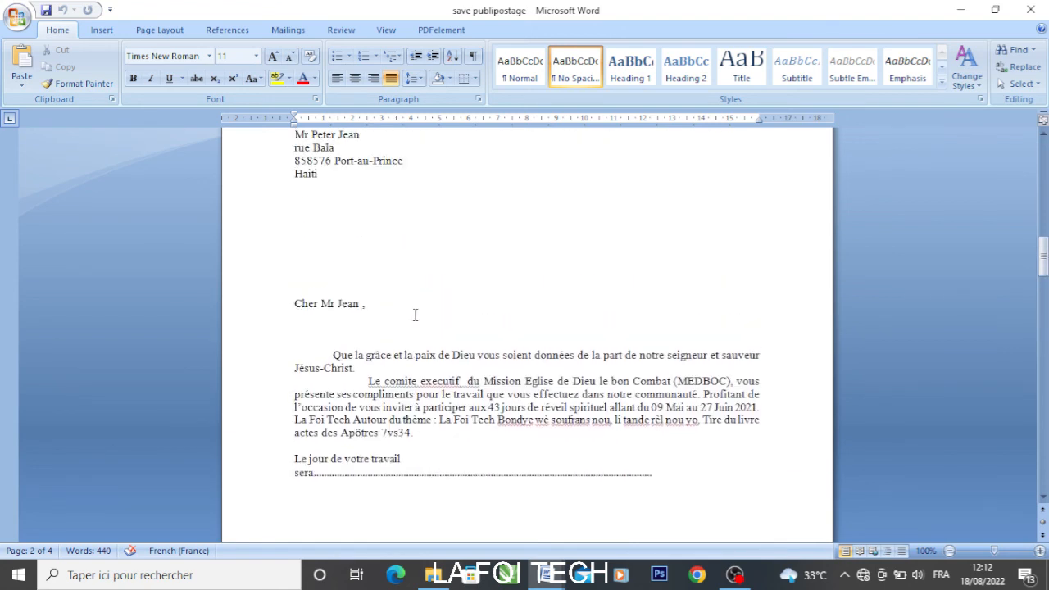